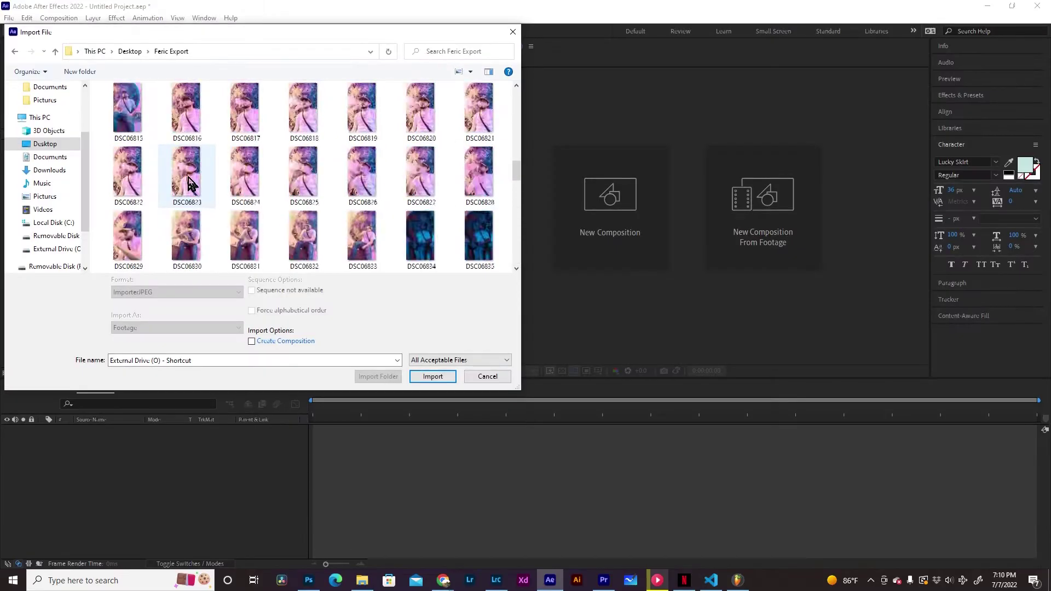
# Step: Import photos DSC06726–DSC06920 as a single JPEG sequence, accepting the missing-frames warning
pyautogui.click(134, 125)
pyautogui.scroll(-15, 273, 192)
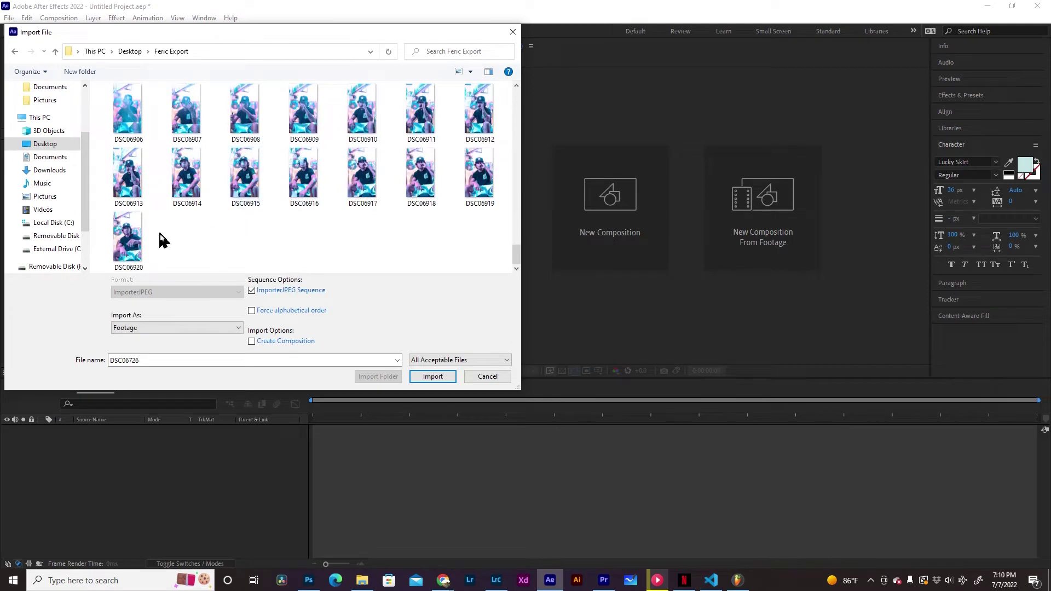
pyautogui.keyDown('ctrl'); pyautogui.click(143, 241); pyautogui.keyUp('ctrl')
pyautogui.scroll(15, 186, 164)
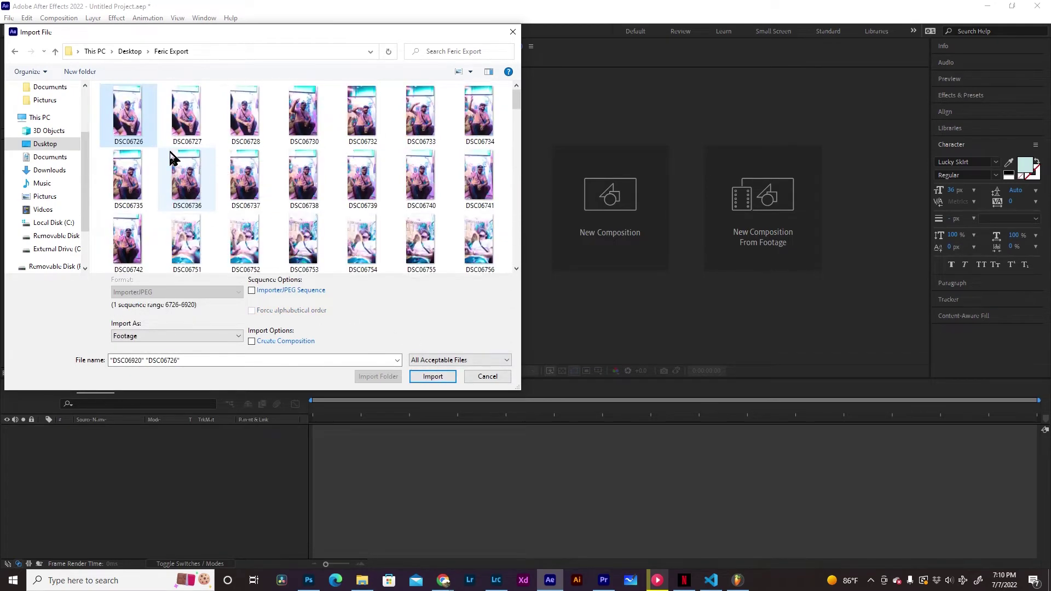
pyautogui.keyDown('shift'); pyautogui.click(137, 134); pyautogui.keyUp('shift')
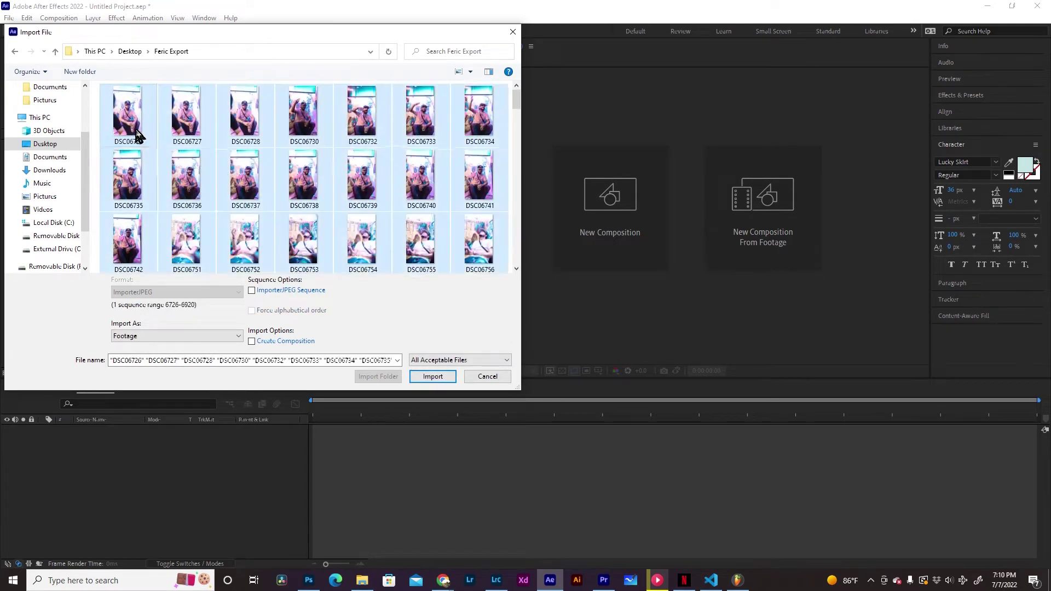
pyautogui.click(316, 293)
pyautogui.click(433, 377)
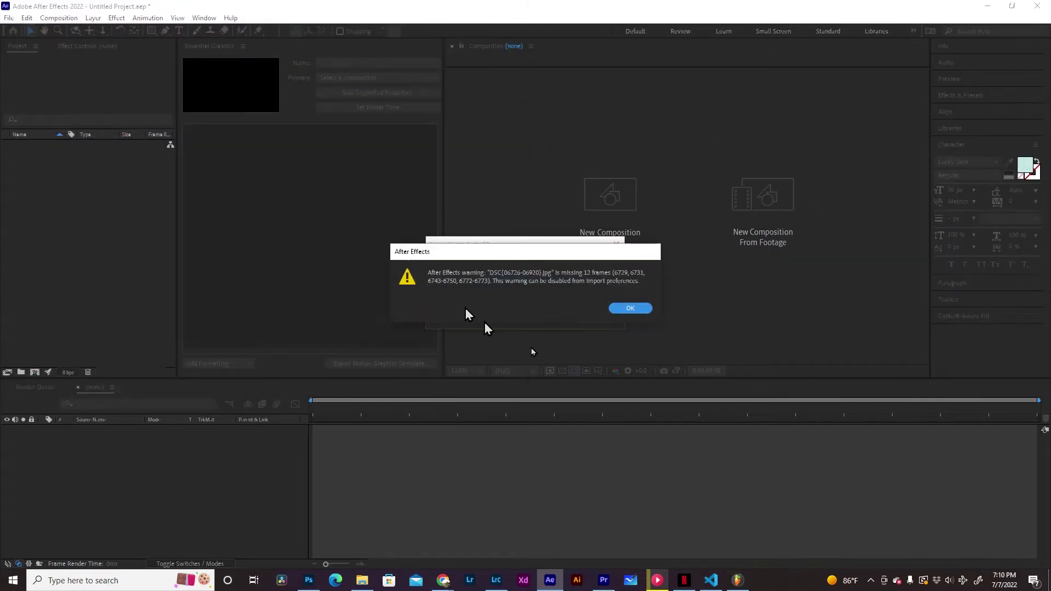
pyautogui.click(629, 308)
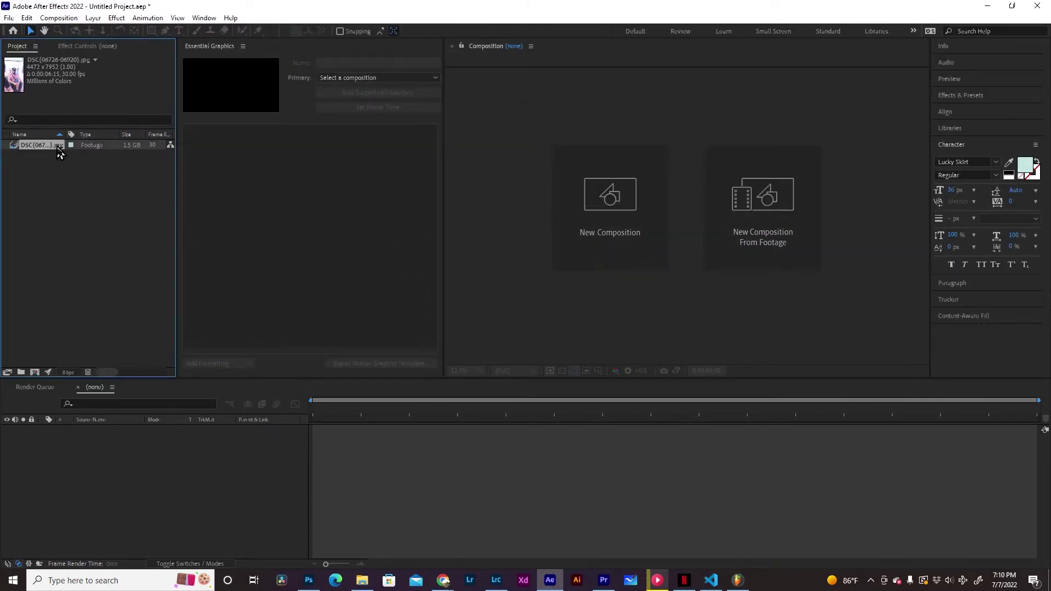
# Step: Create the DSC composition from the footage and fit the vertical frame in the viewer
pyautogui.moveTo(118, 475); pyautogui.dragTo(119, 477)
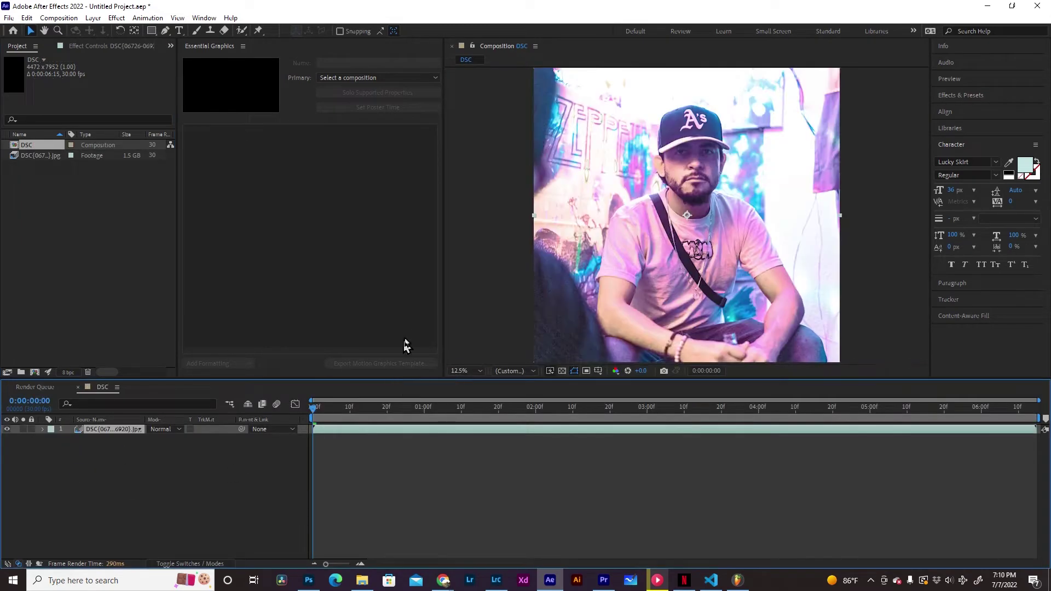
pyautogui.click(470, 371)
pyautogui.click(476, 191)
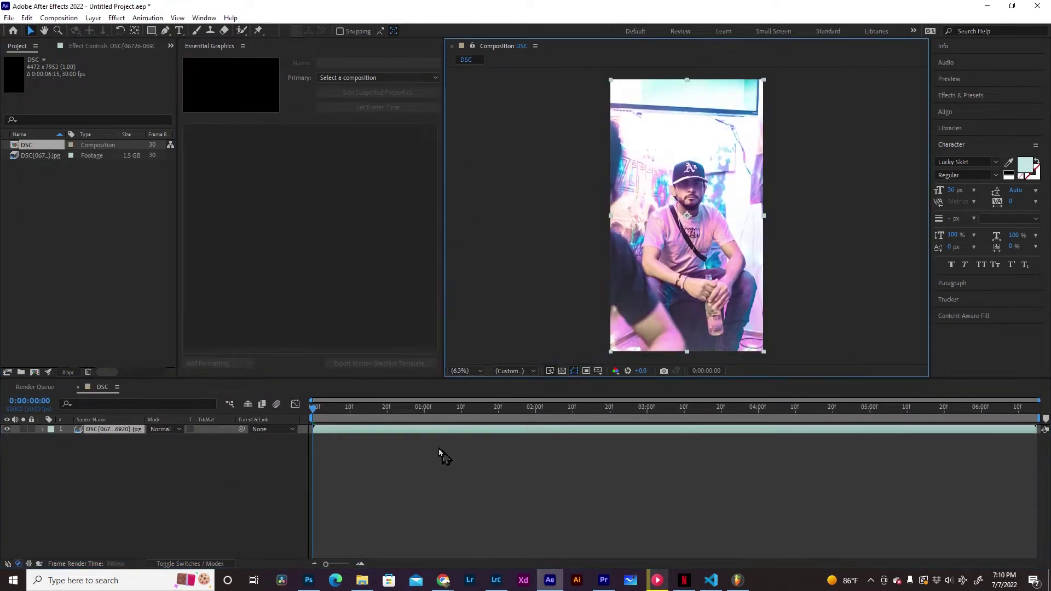
# Step: Duplicate the sequence layer at frame 16
pyautogui.click(363, 420)
pyautogui.press('pageup')
pyautogui.press('pageup')
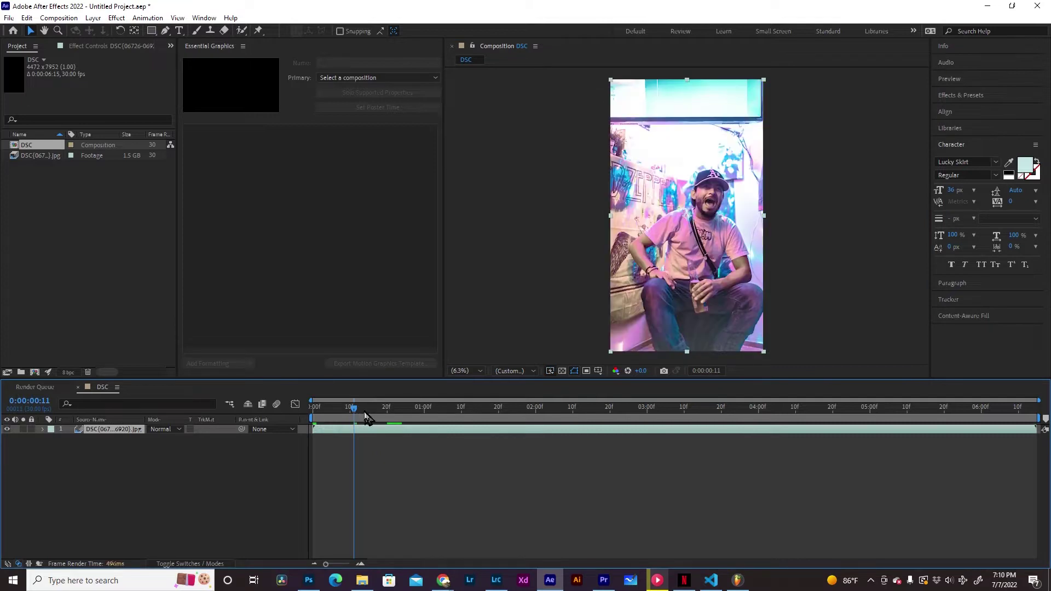
pyautogui.moveTo(363, 418); pyautogui.dragTo(378, 415)
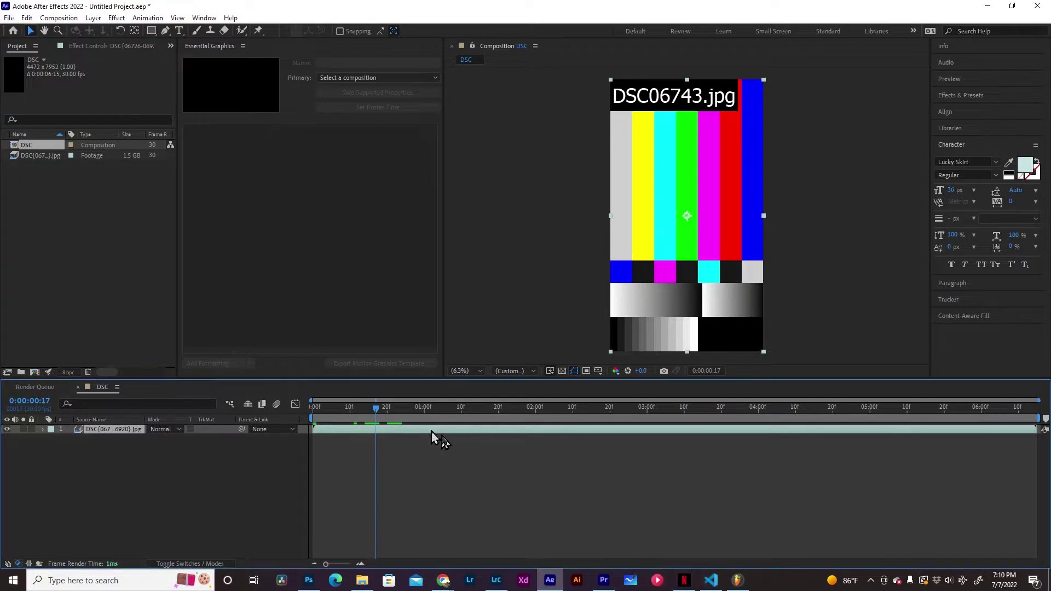
pyautogui.hotkey('ctrl', 'd')
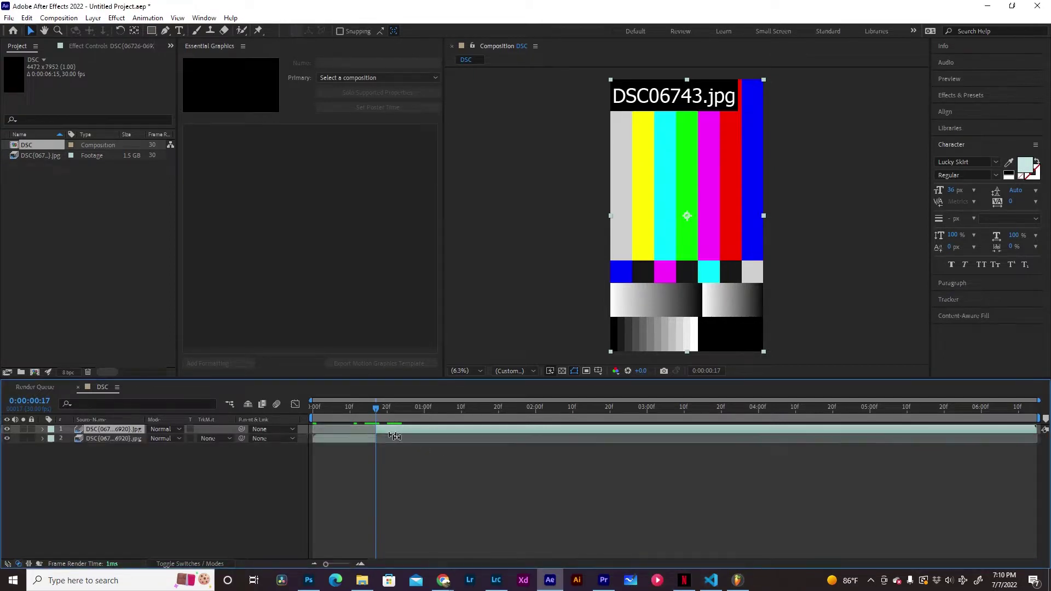
# Step: Adjust the top layer's timing, then return to the composition start
pyautogui.moveTo(376, 414); pyautogui.dragTo(417, 410)
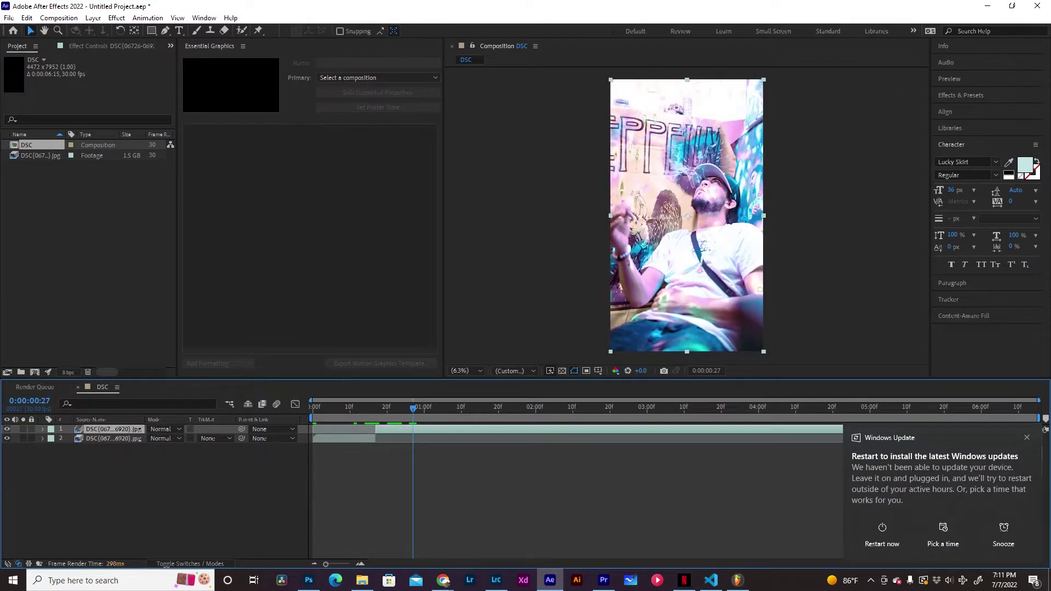
pyautogui.click(1027, 437)
pyautogui.click(411, 414)
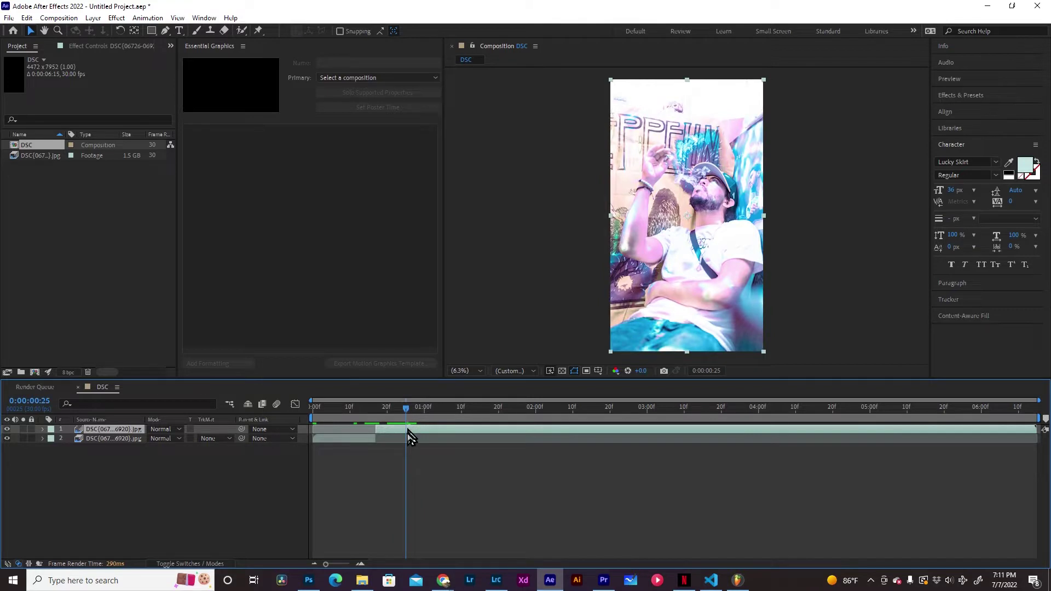
pyautogui.moveTo(411, 437)
pyautogui.mouseDown()
pyautogui.moveTo(429, 437)
pyautogui.moveTo(409, 438)
pyautogui.mouseUp()
pyautogui.moveTo(386, 416); pyautogui.dragTo(821, 417)
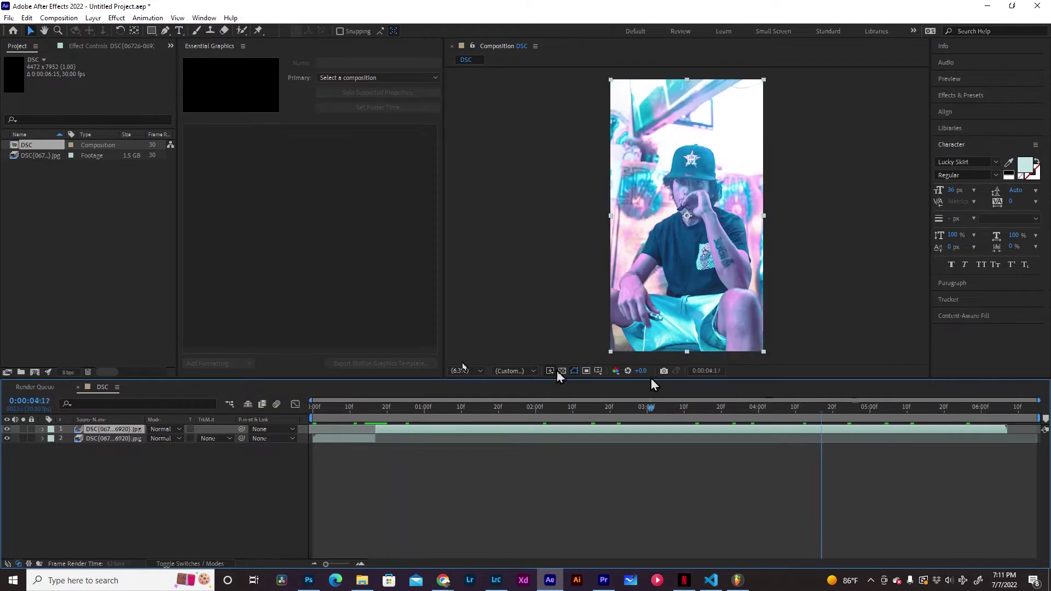
pyautogui.press('Home')
pyautogui.press('Return')
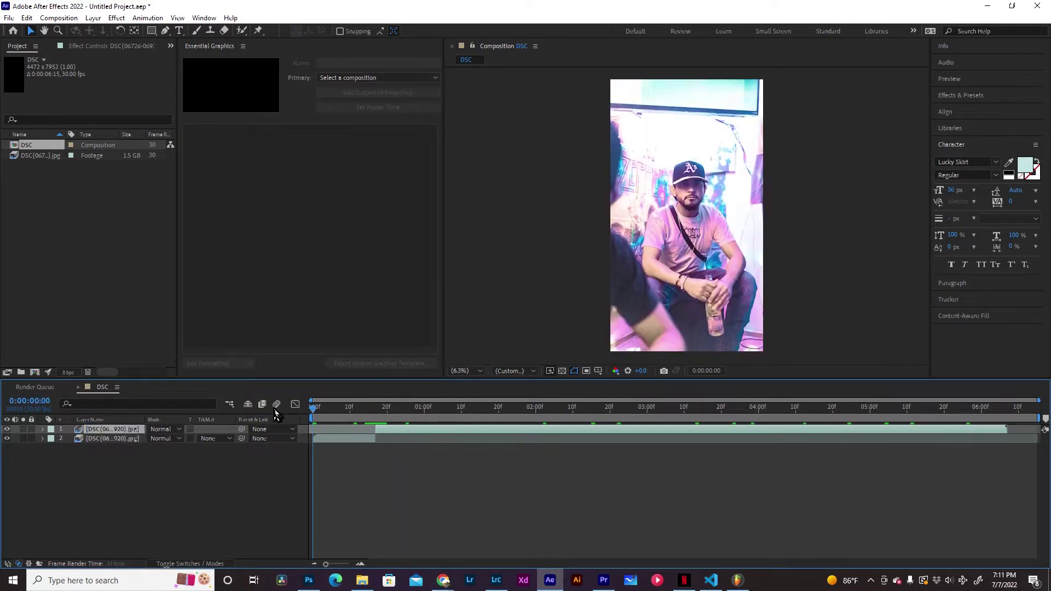
# Step: Preview the composition and compare frames 3 and 4 for a missing frame
pyautogui.press('space')
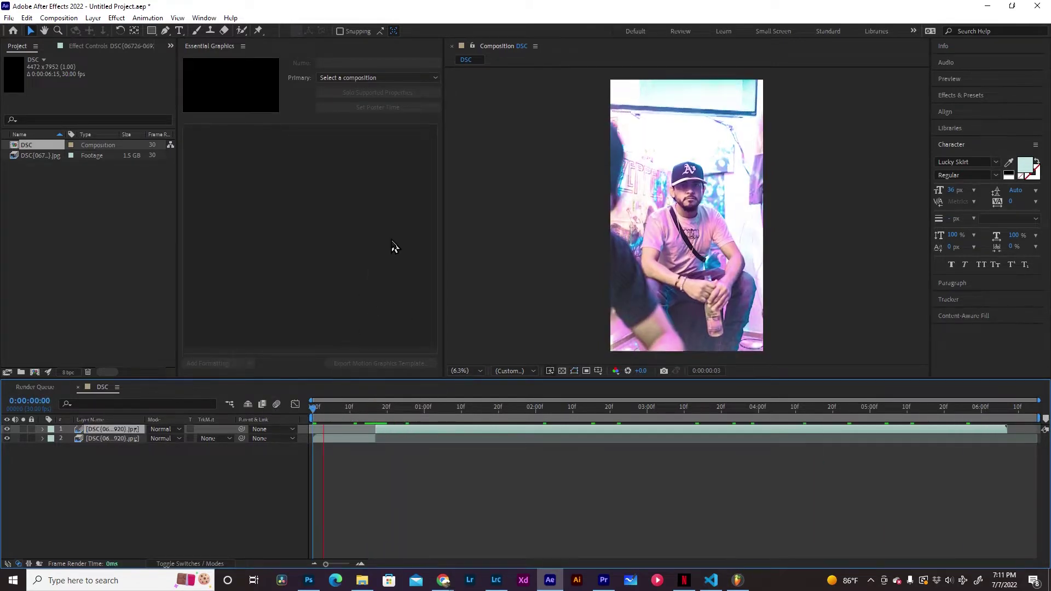
pyautogui.press('space')
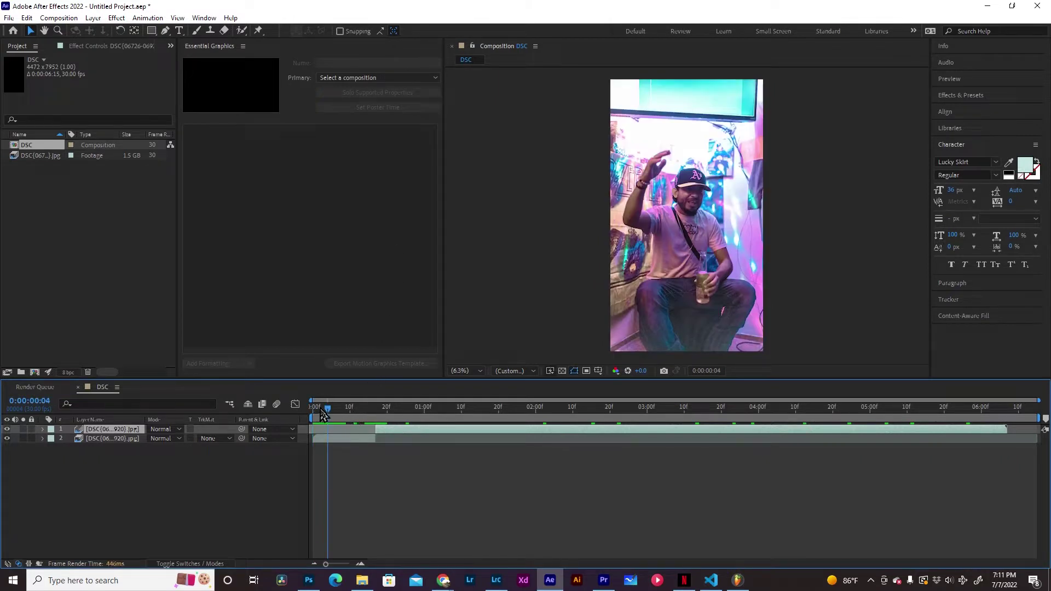
pyautogui.moveTo(323, 416); pyautogui.dragTo(324, 417)
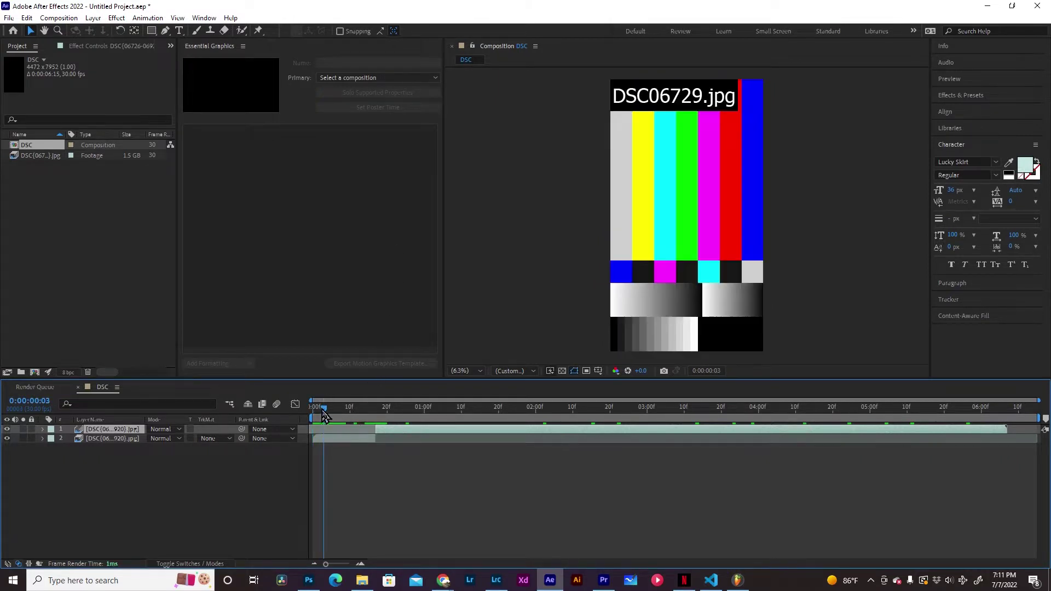
# Step: Add another copy of the second layer, deleting the surplus duplicate
pyautogui.click(331, 439)
pyautogui.hotkey('ctrl', 'd')
pyautogui.hotkey('ctrl', 'shift', 'c')
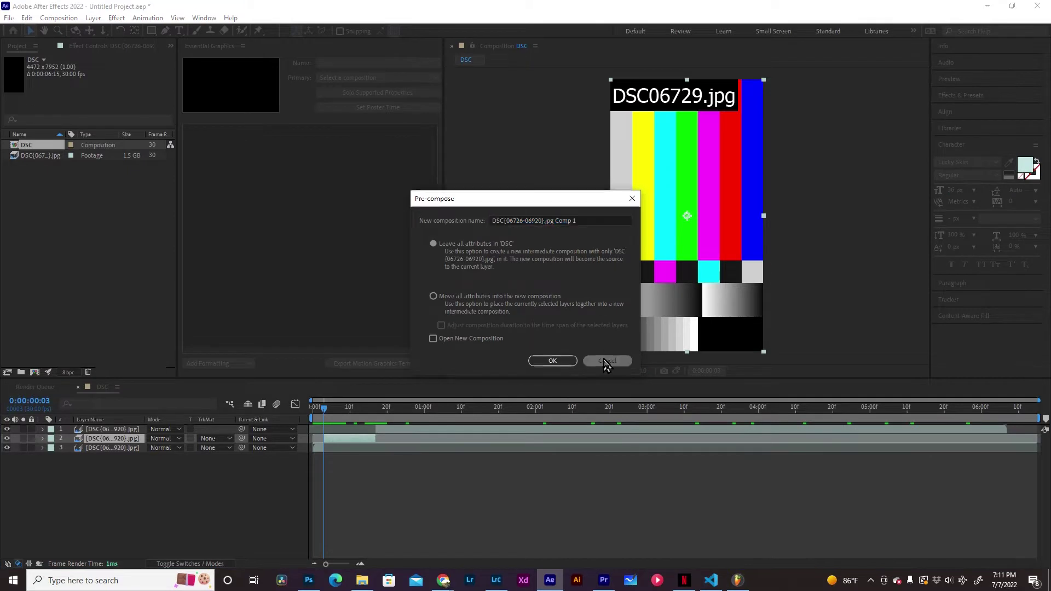
pyautogui.click(607, 361)
pyautogui.moveTo(325, 413); pyautogui.dragTo(336, 444)
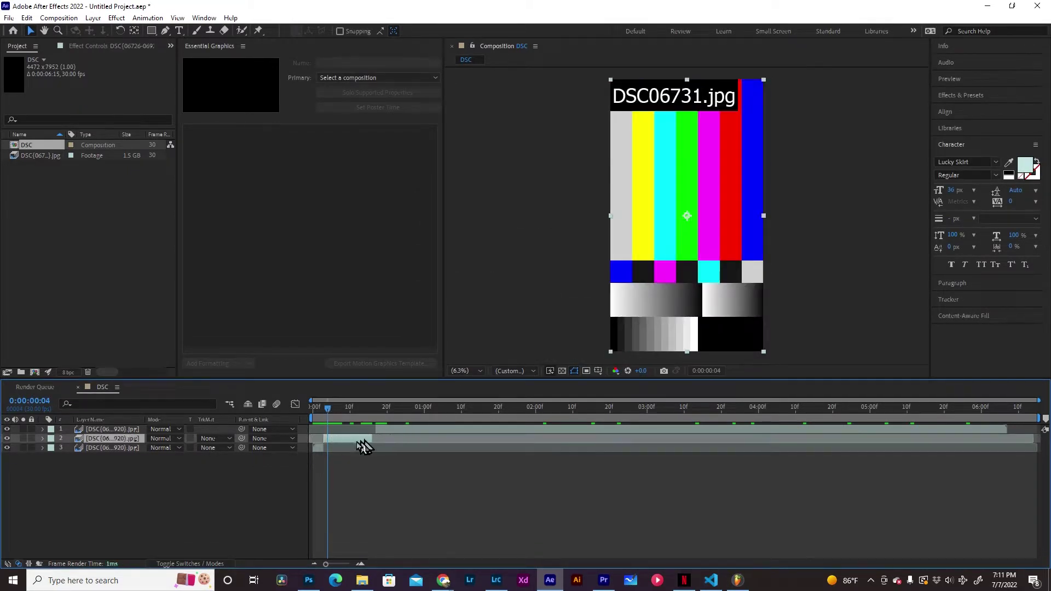
pyautogui.hotkey('ctrl', 'd')
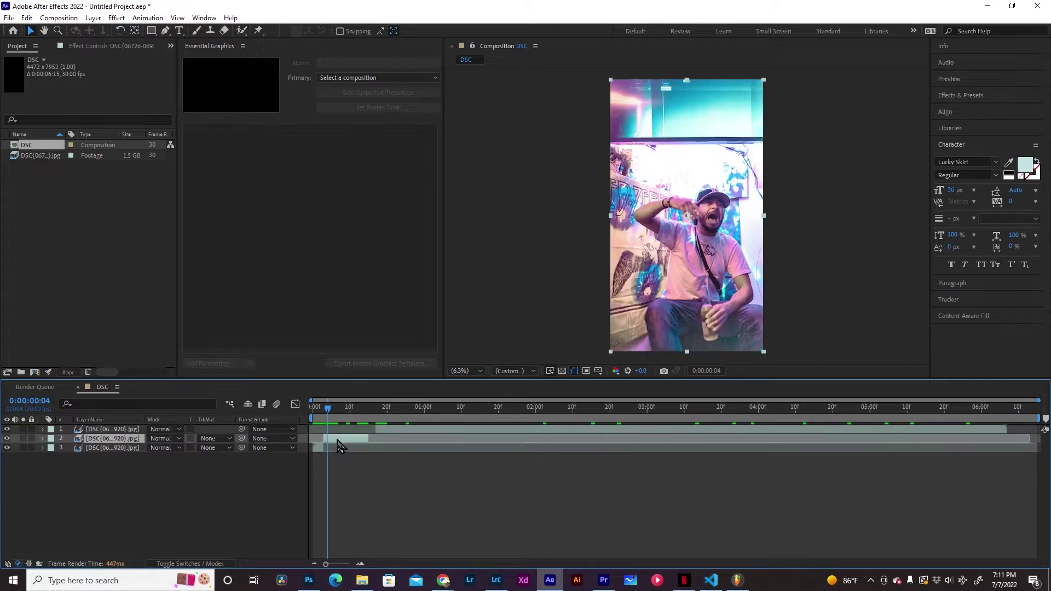
pyautogui.click(329, 448)
pyautogui.press('Delete')
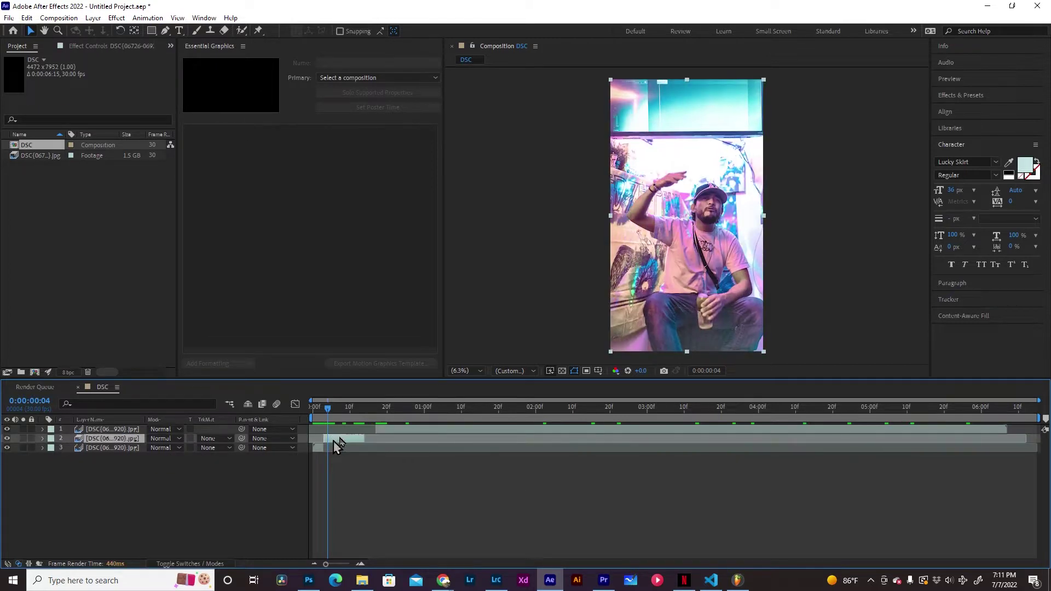
# Step: Preview the composition, then split the top layer at 1:06
pyautogui.click(389, 430)
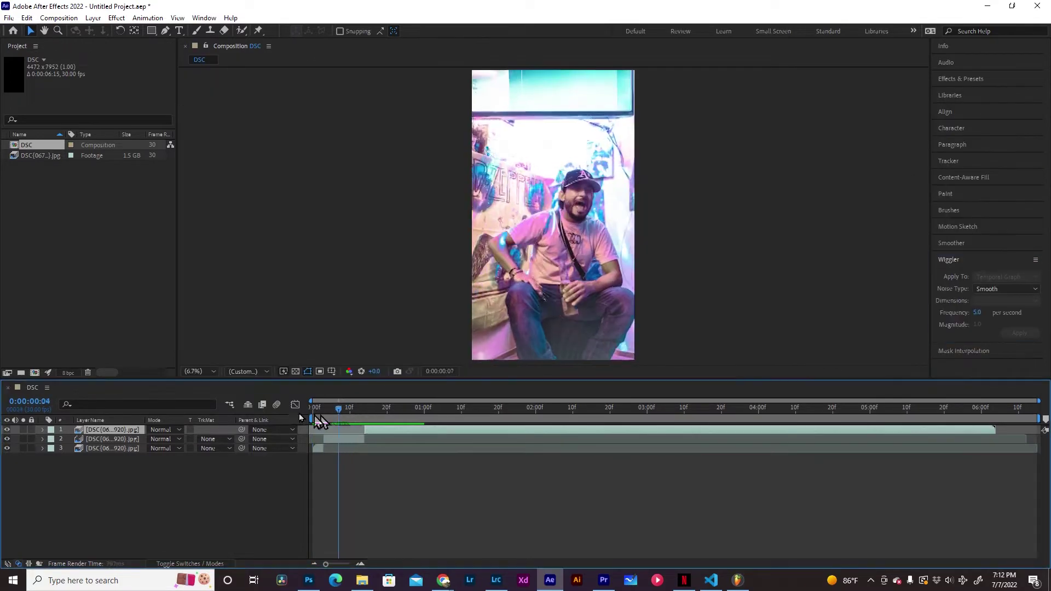
pyautogui.click(316, 418)
pyautogui.press('space')
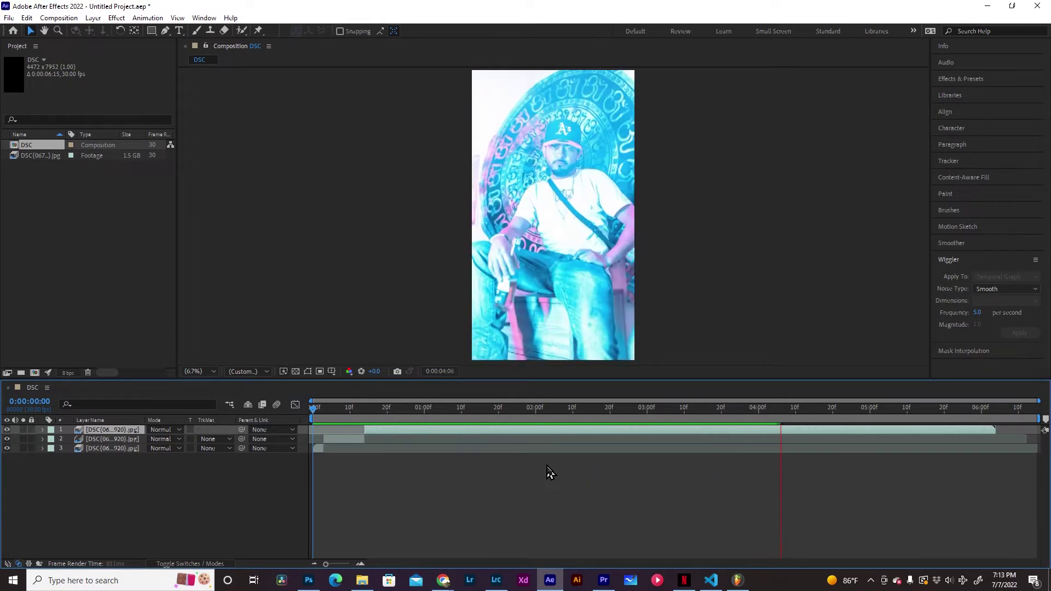
pyautogui.press('space')
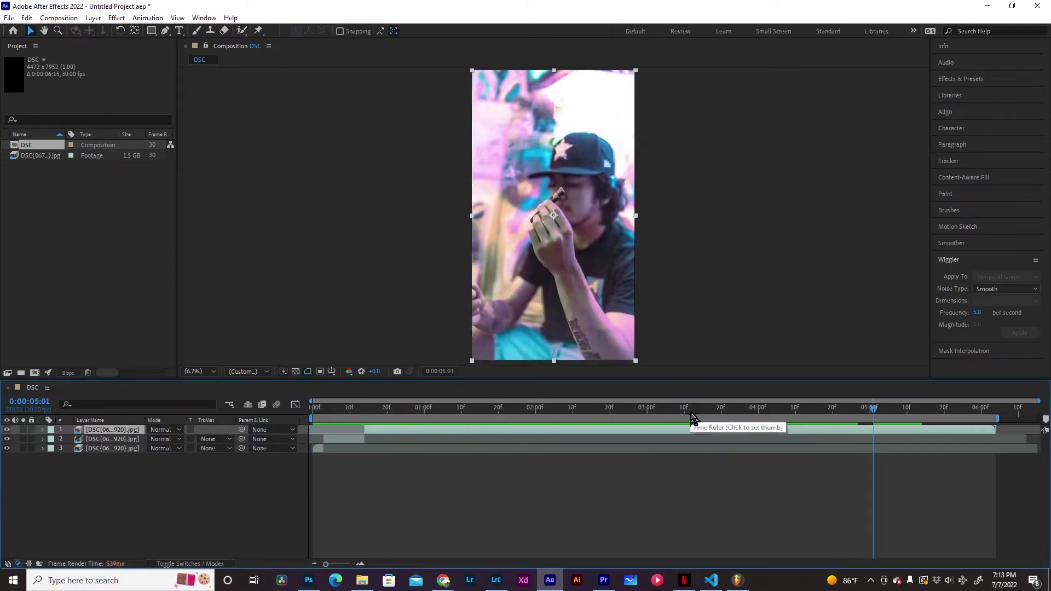
pyautogui.moveTo(692, 419); pyautogui.dragTo(264, 406)
pyautogui.hotkey('ctrl', 'shift', 'd')
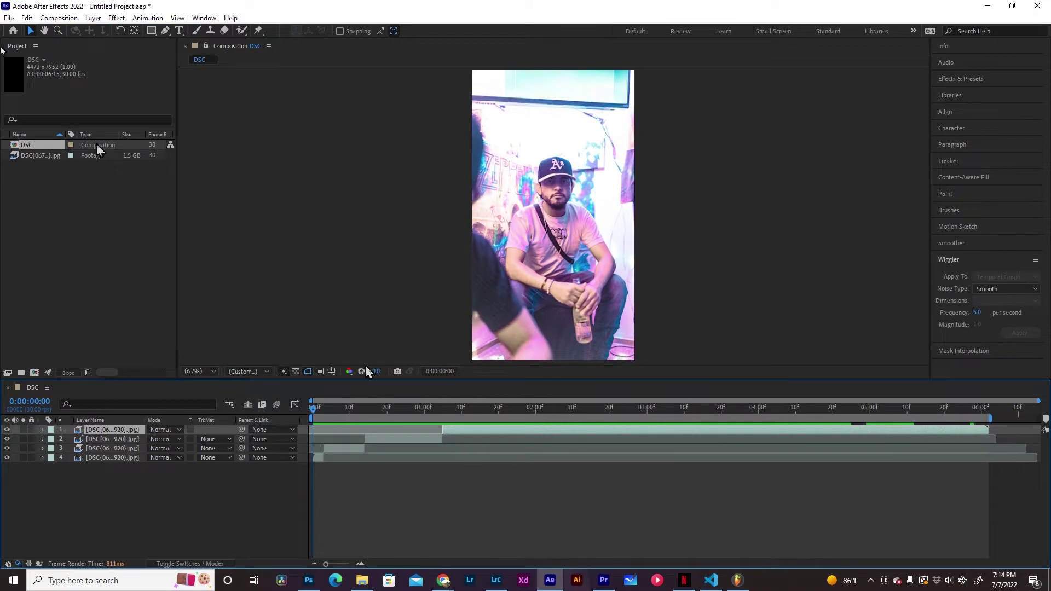
# Step: Set the DSC composition to 2160×3840 at 30 fps with Lock Aspect Ratio on
pyautogui.click(42, 18)
pyautogui.click(105, 42)
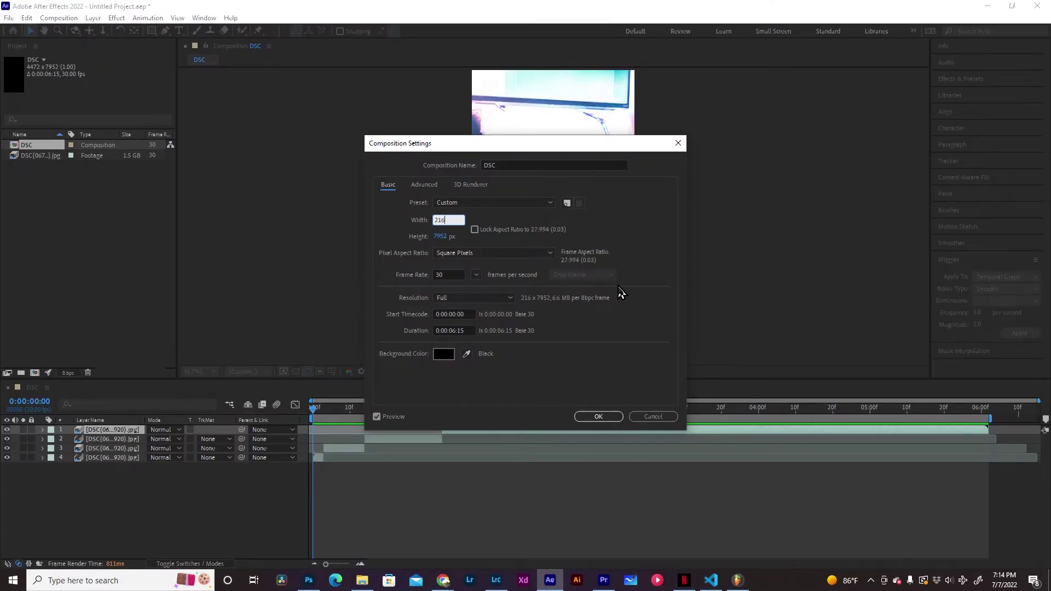
pyautogui.press('Tab')
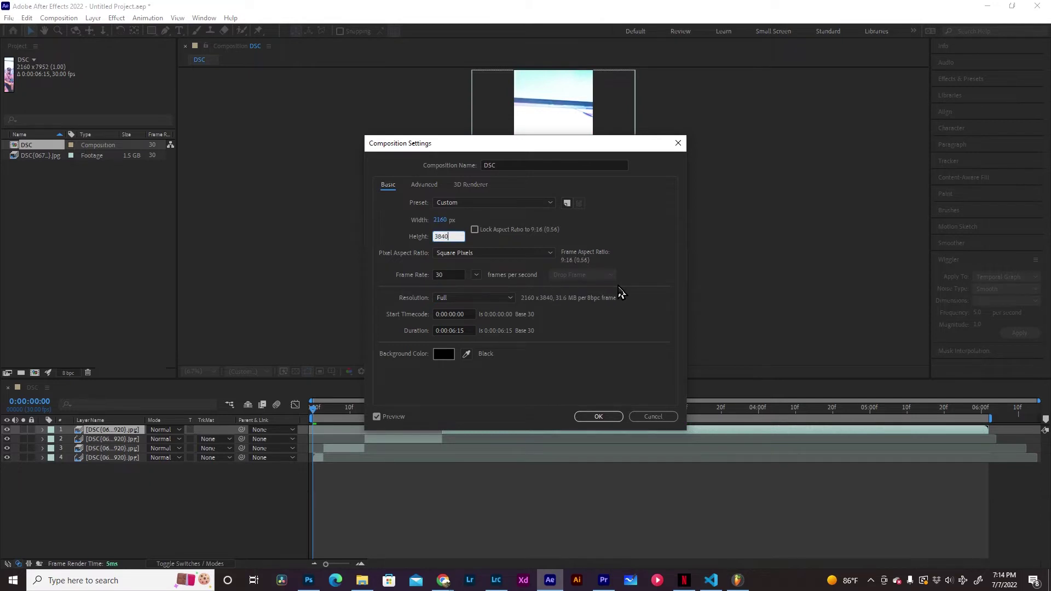
pyautogui.click(527, 233)
pyautogui.click(596, 417)
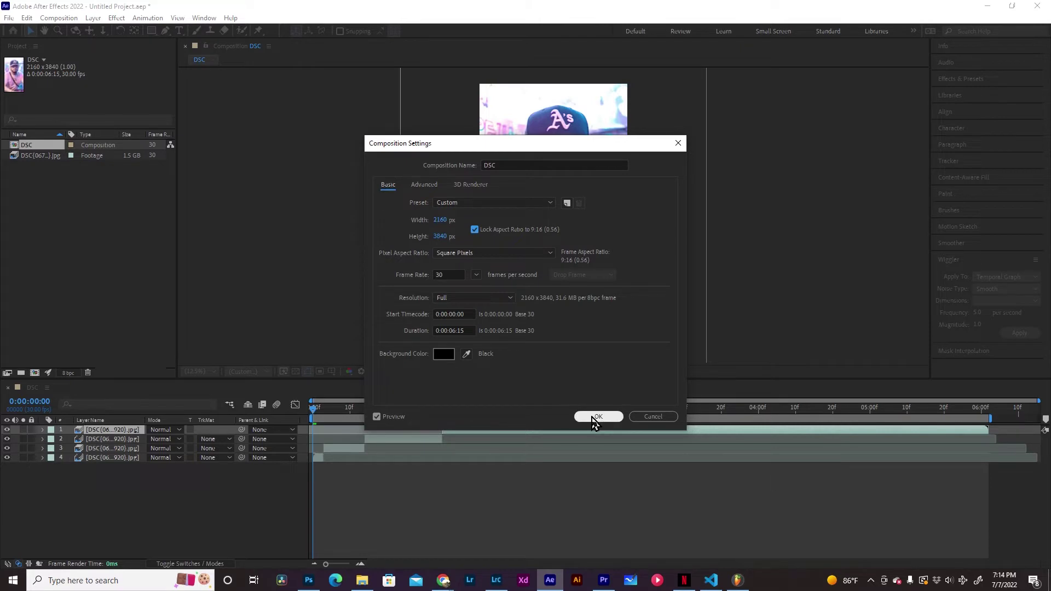
pyautogui.click(112, 457)
# Step: Set the photo layers' Scale to 50% to fit the vertical frame
pyautogui.press('s')
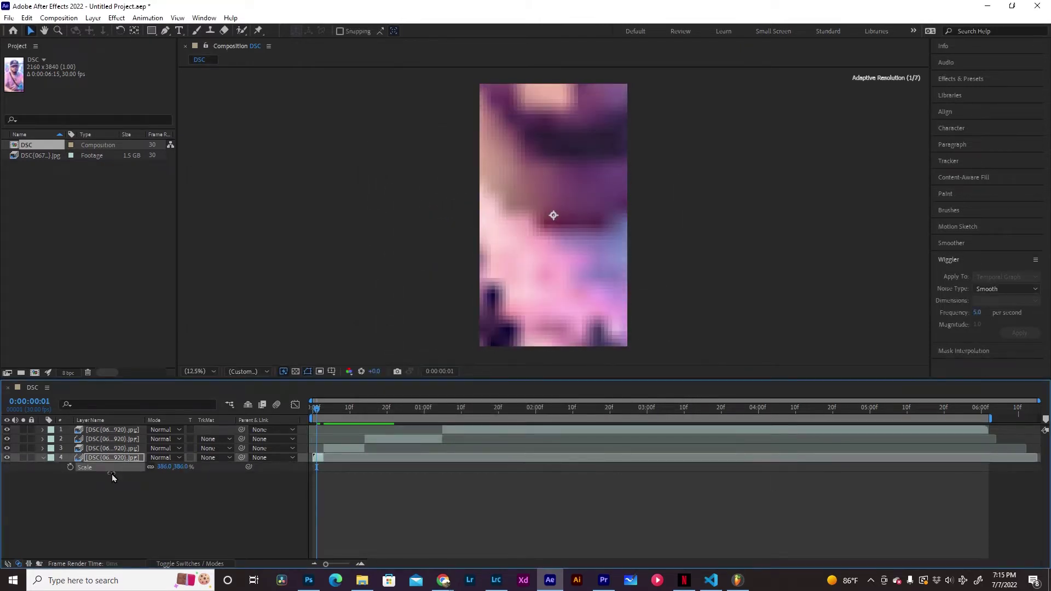
pyautogui.click(164, 459)
pyautogui.click(145, 476)
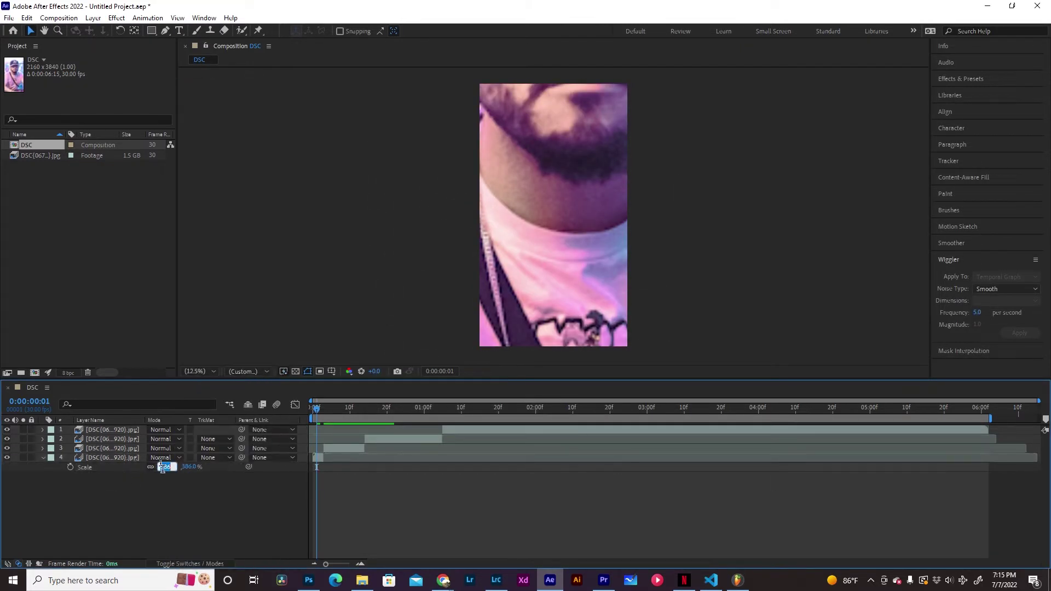
pyautogui.press('Return')
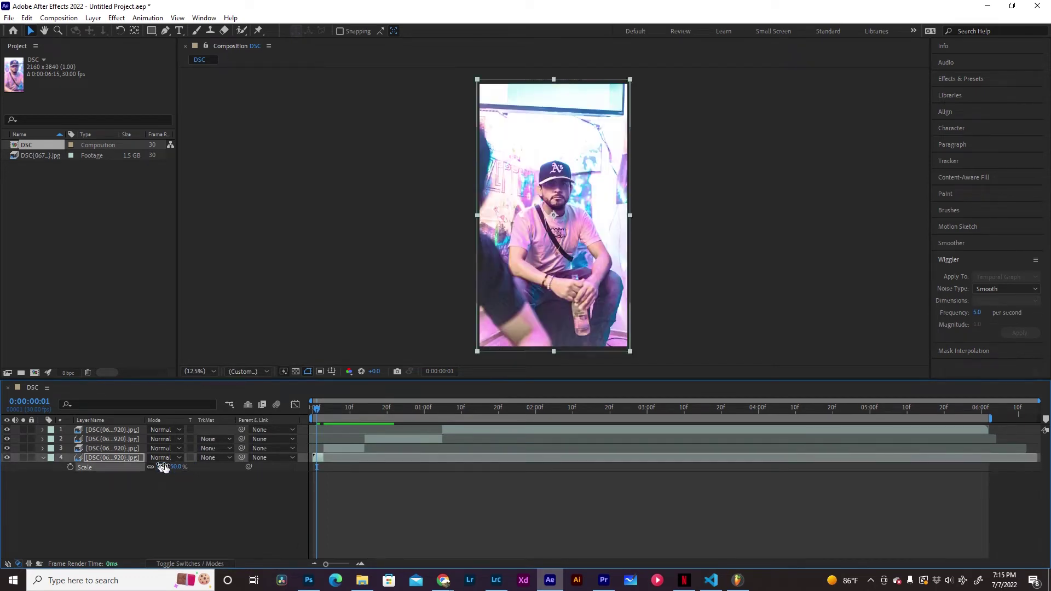
pyautogui.click(94, 450)
pyautogui.press('s')
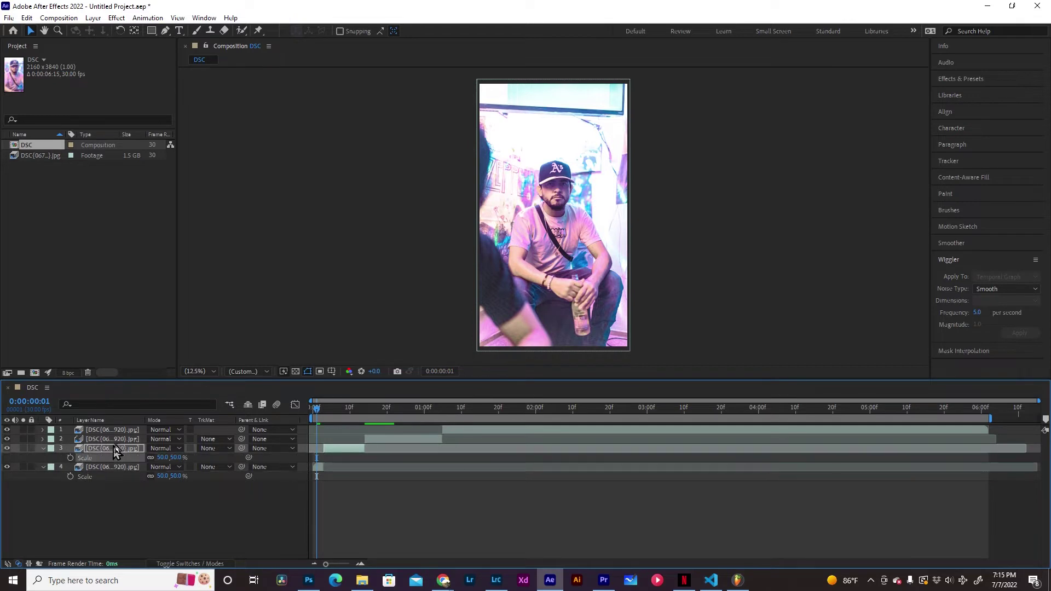
pyautogui.click(108, 440)
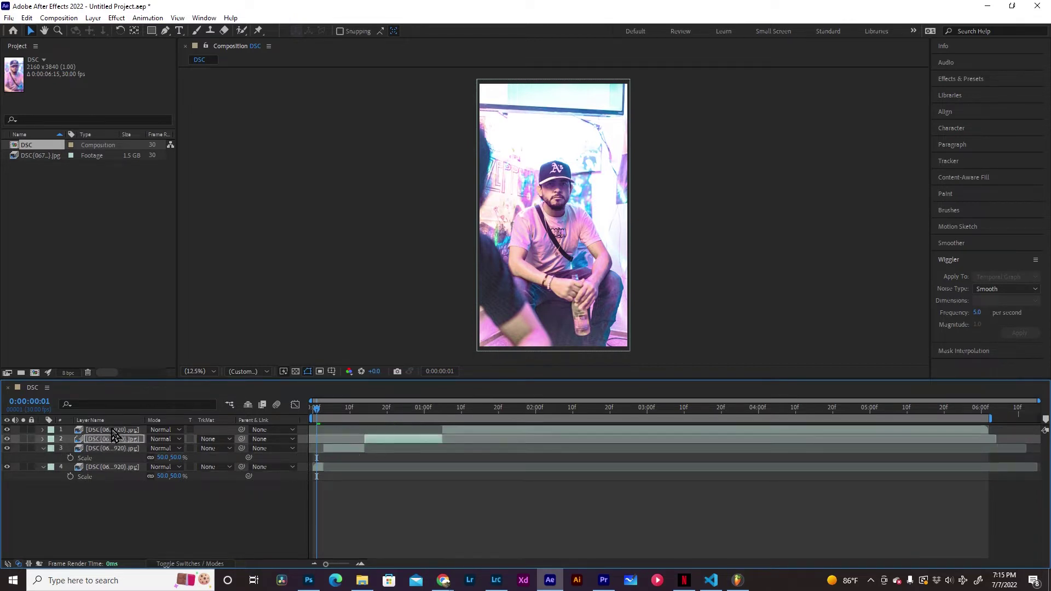
pyautogui.click(113, 431)
pyautogui.moveTo(407, 422); pyautogui.dragTo(278, 441)
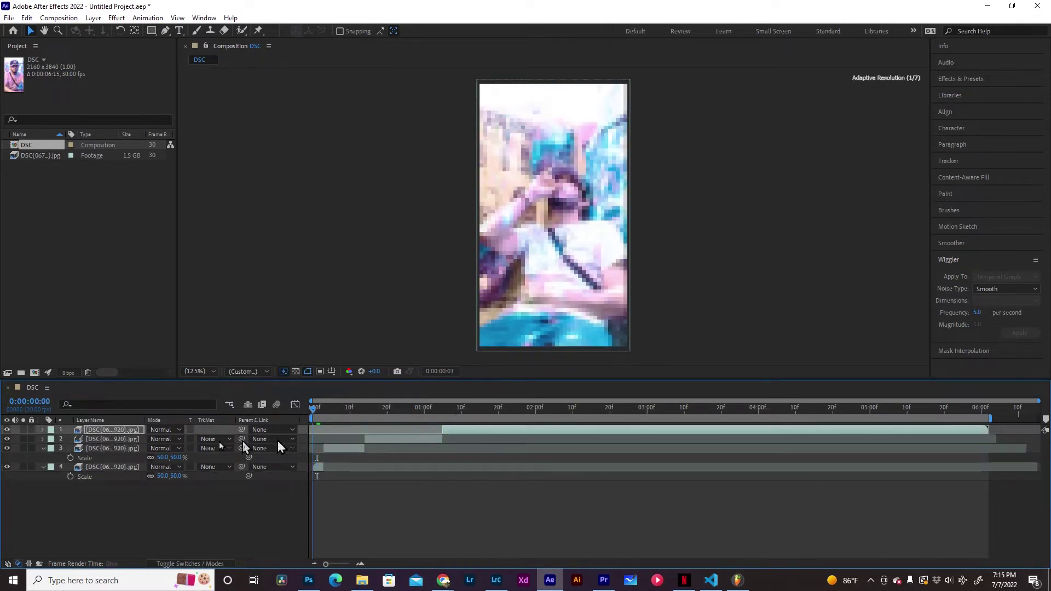
# Step: Add the DSC composition to the Adobe Media Encoder queue
pyautogui.click(8, 18)
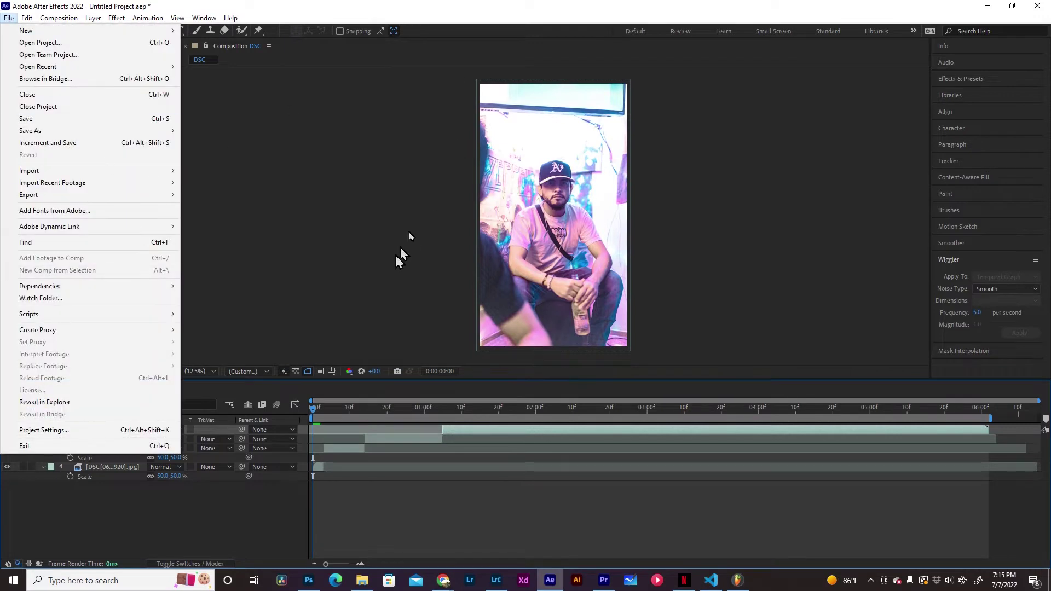
pyautogui.moveTo(34, 199)
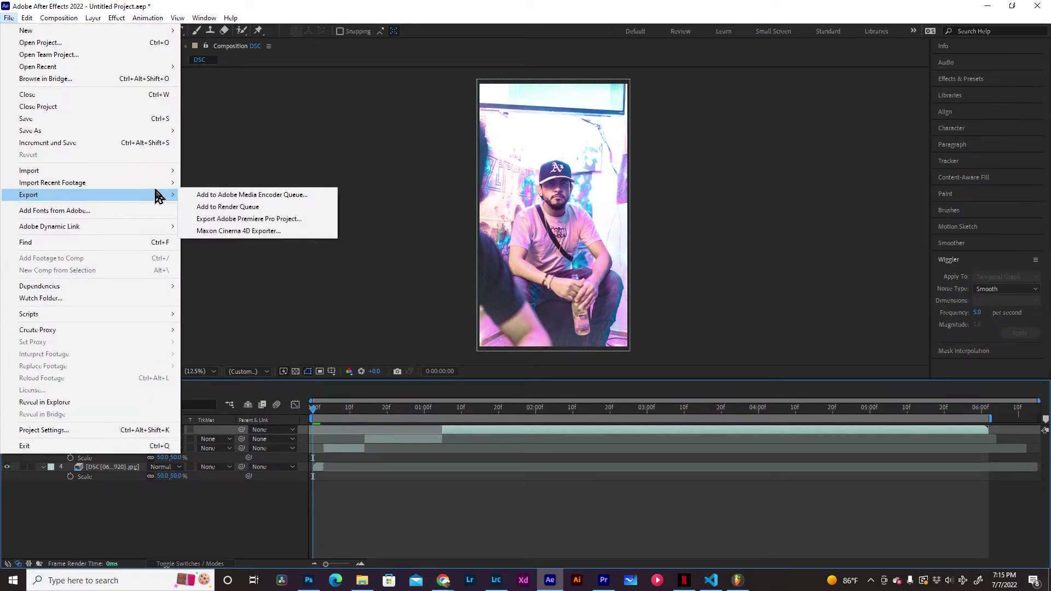
pyautogui.click(200, 196)
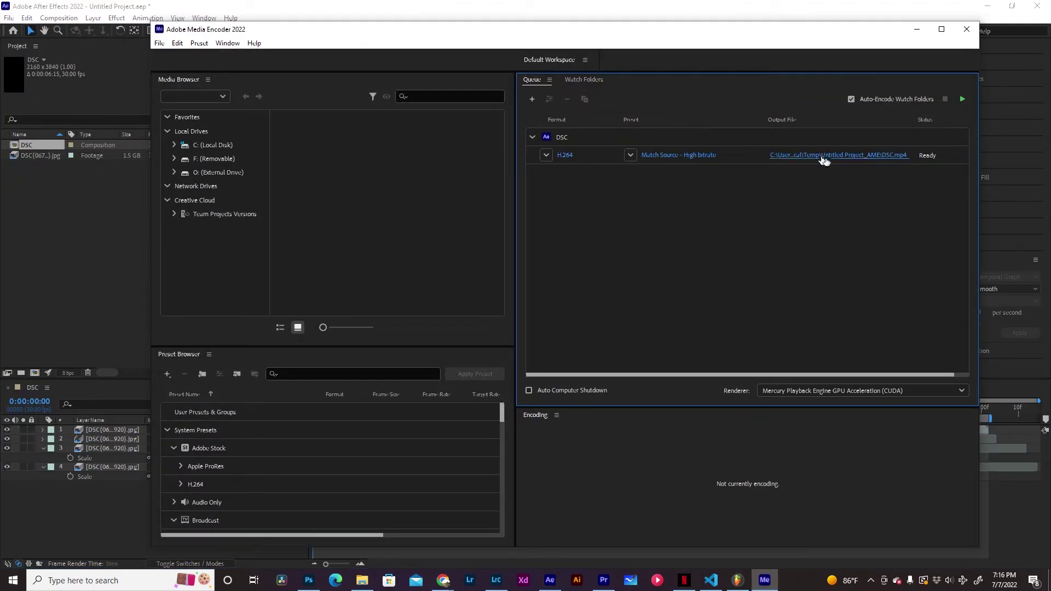
# Step: Output the render to Shutter Video.mp4 on the Desktop and start the encode queue
pyautogui.click(824, 157)
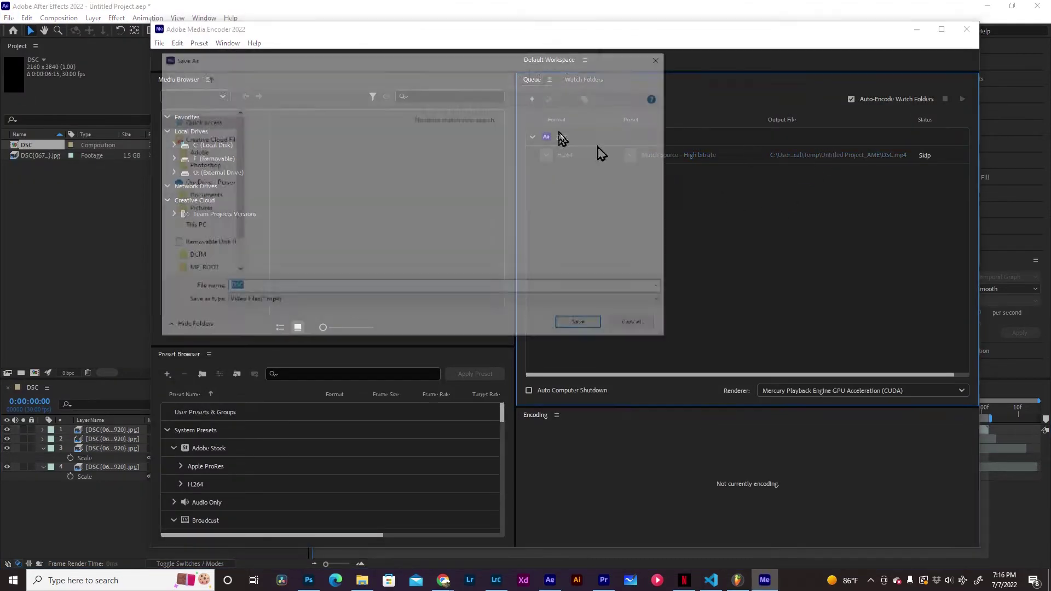
pyautogui.click(186, 157)
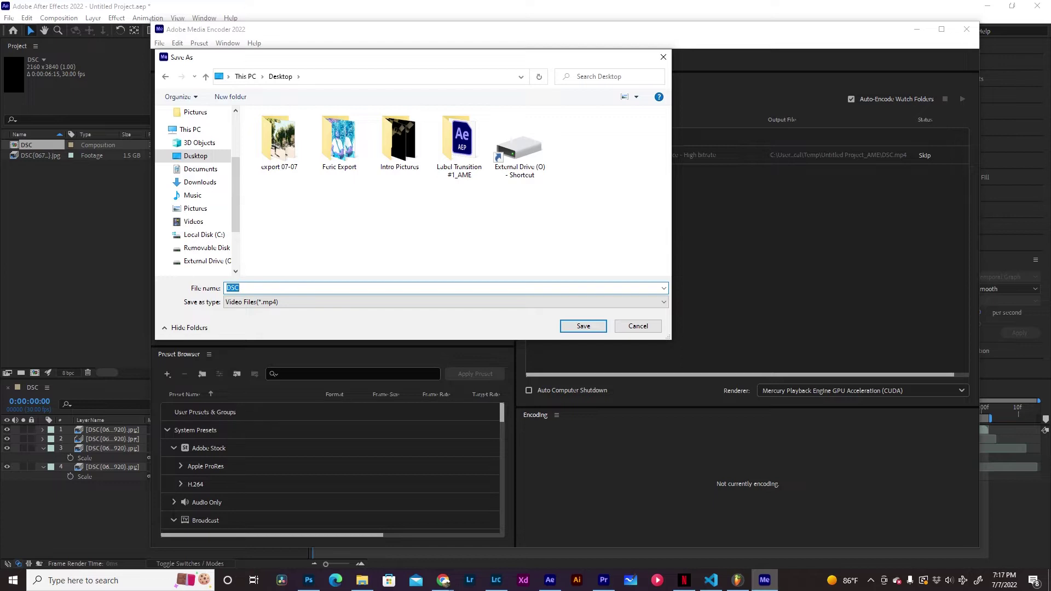
pyautogui.press('Return')
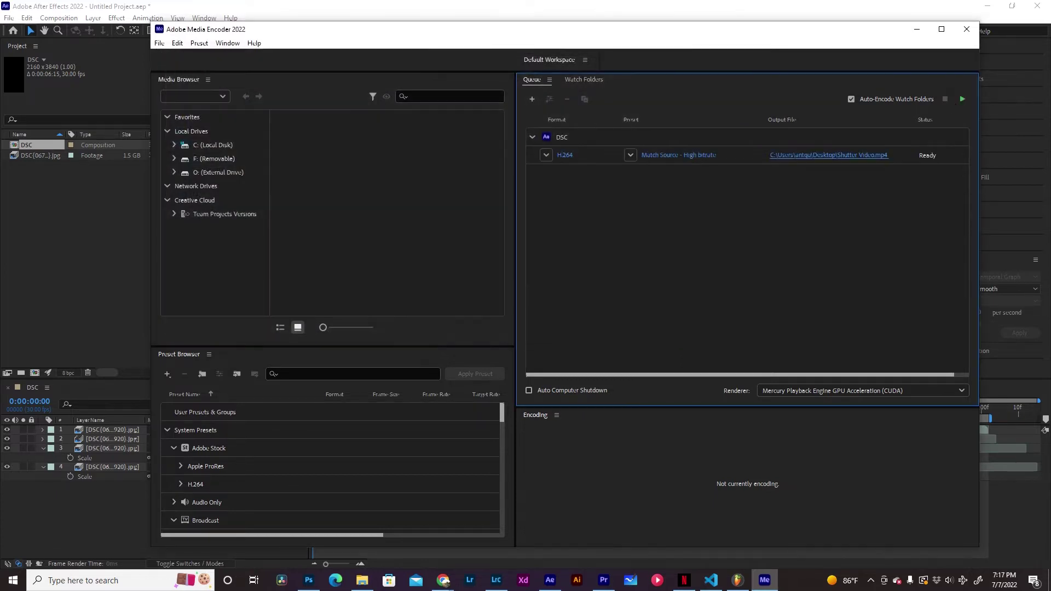
pyautogui.click(961, 101)
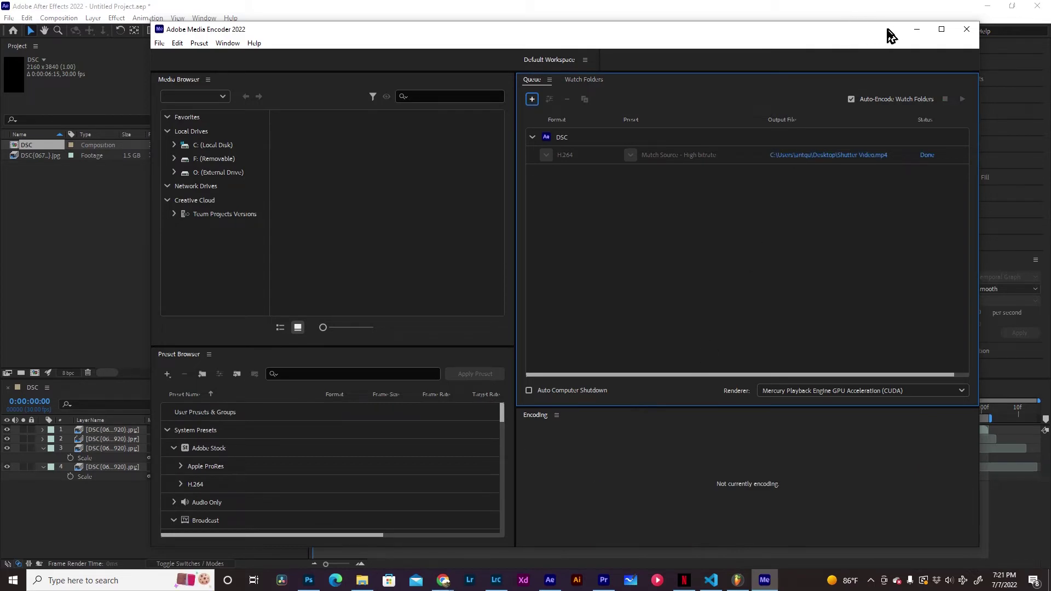
# Step: Switch to Premiere Pro and delete the Feric Export bin
pyautogui.click(918, 30)
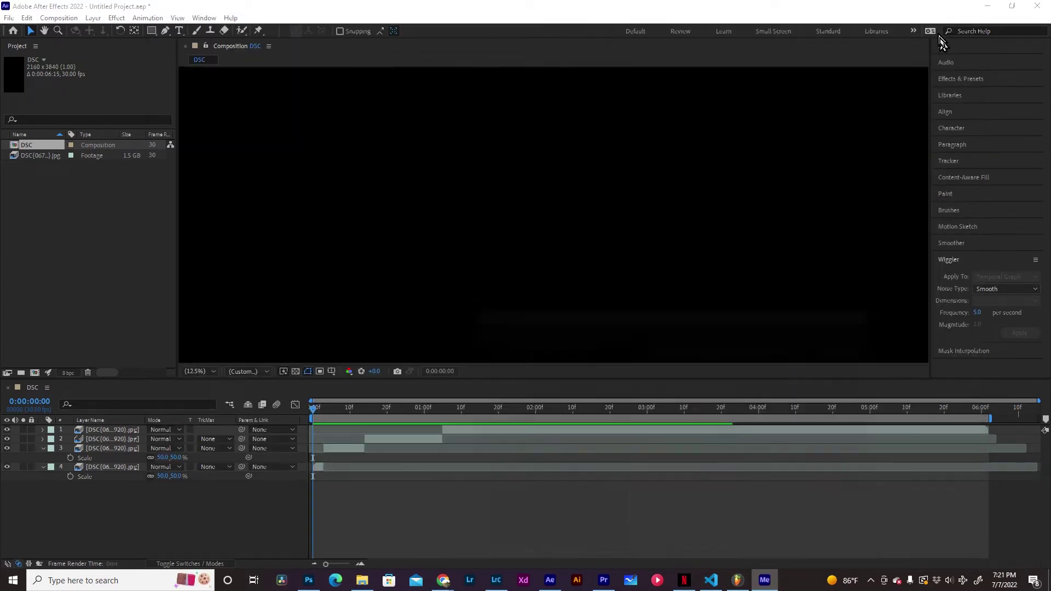
pyautogui.click(987, 7)
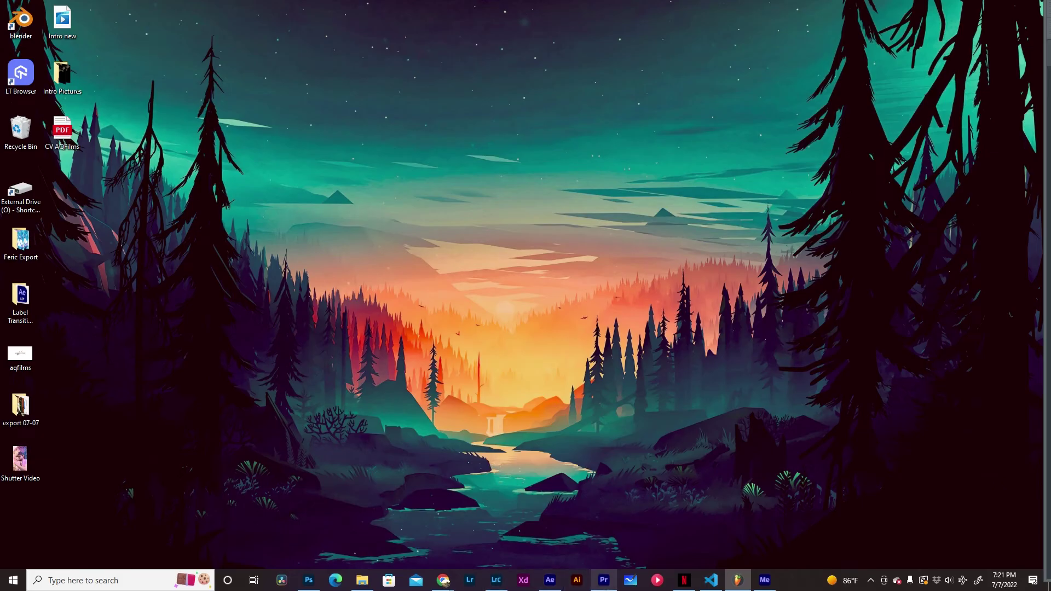
pyautogui.click(604, 579)
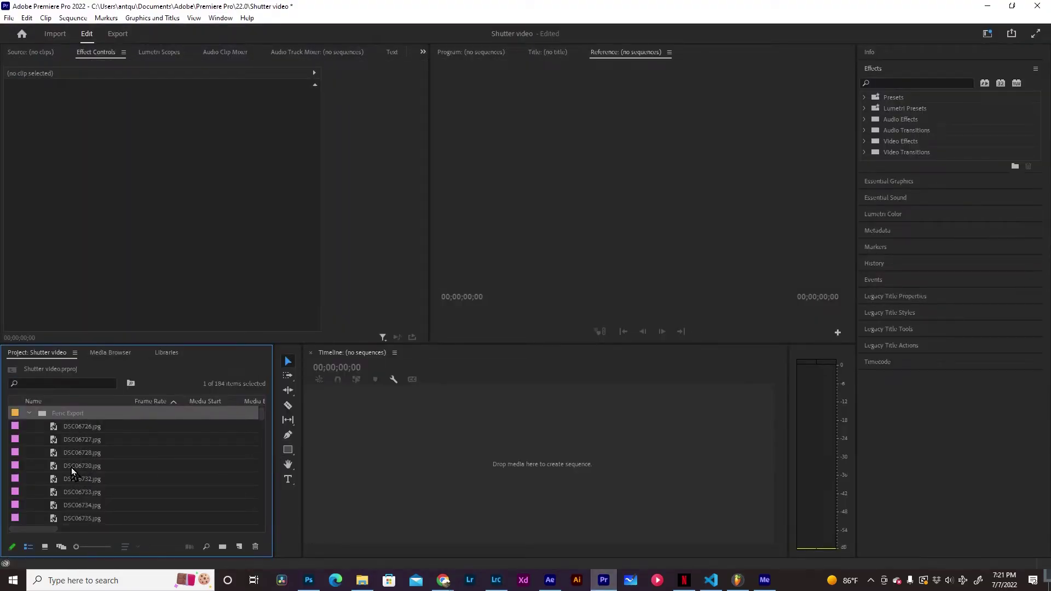
pyautogui.press('Delete')
# Step: Import Shutter Video.mp4 from the Desktop into the Project panel
pyautogui.click(361, 580)
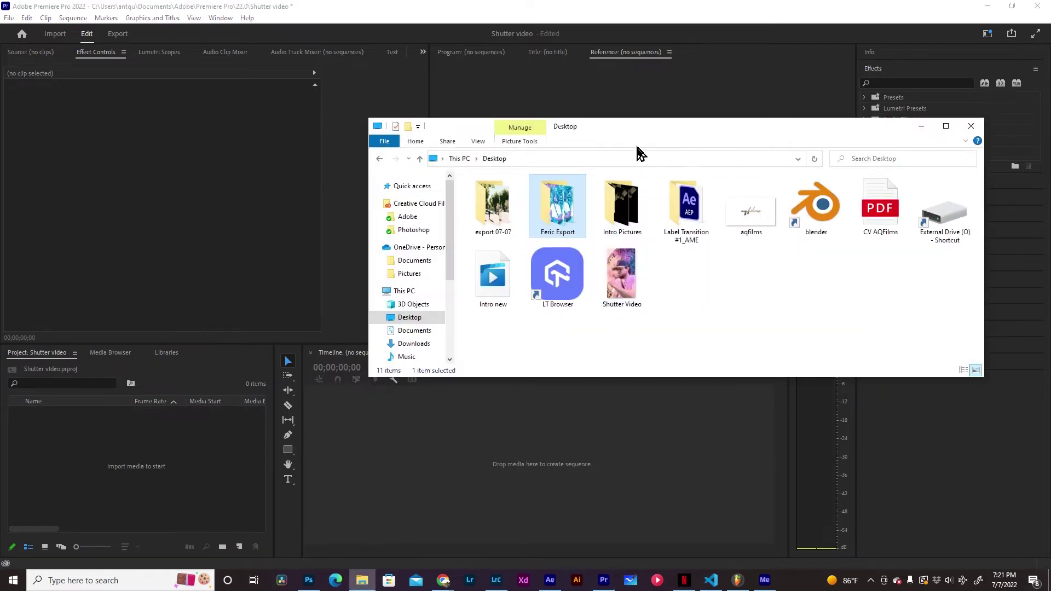
pyautogui.click(623, 278)
pyautogui.moveTo(165, 494); pyautogui.dragTo(115, 475)
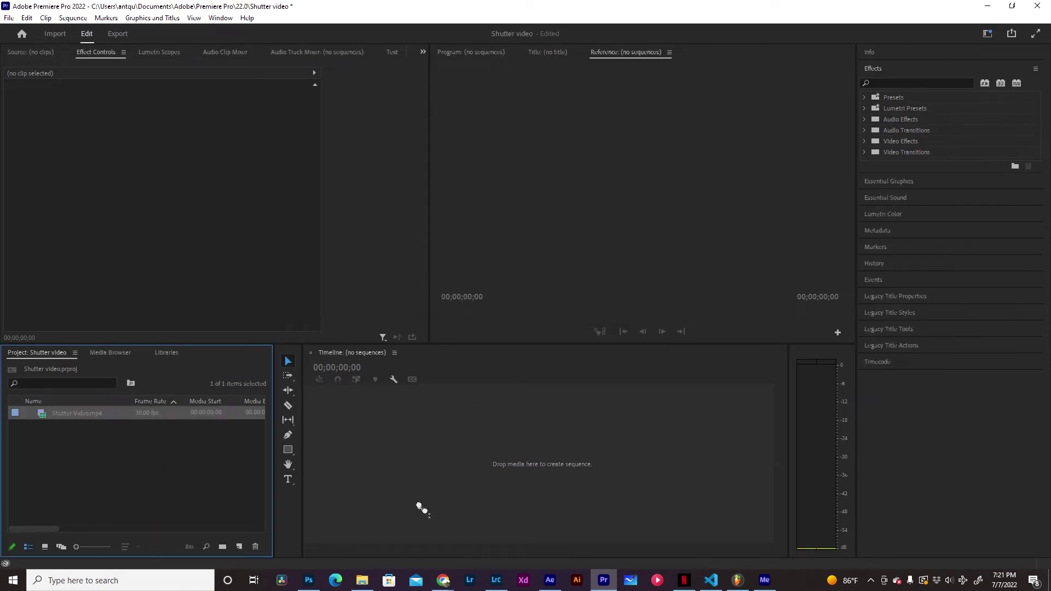
# Step: Make a sequence from Shutter Video.mp4 and set the clip's speed to 50%
pyautogui.moveTo(589, 488); pyautogui.dragTo(462, 475)
pyautogui.click(464, 471)
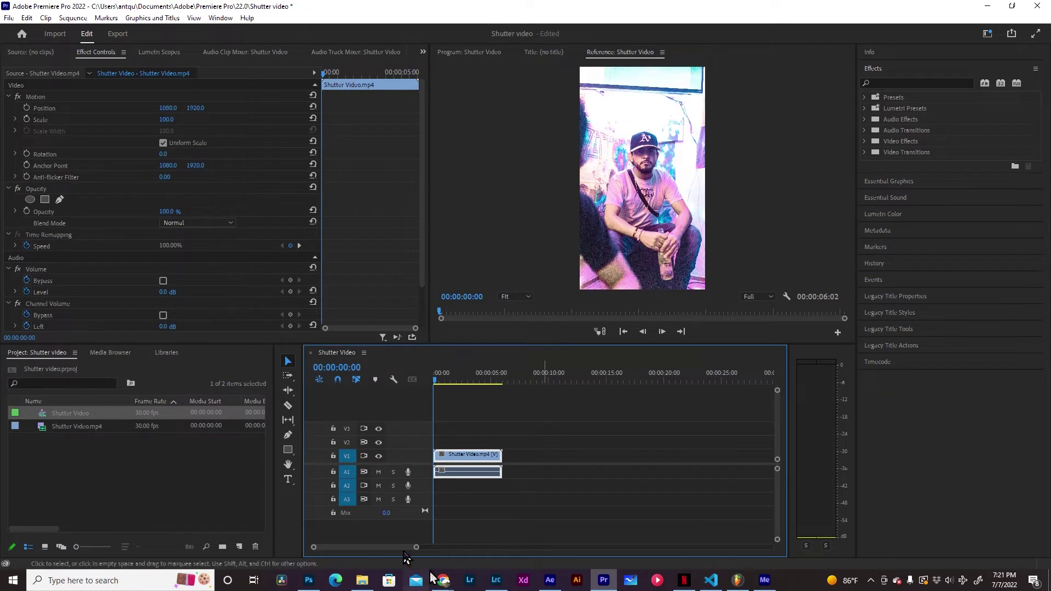
pyautogui.moveTo(417, 548); pyautogui.dragTo(399, 548)
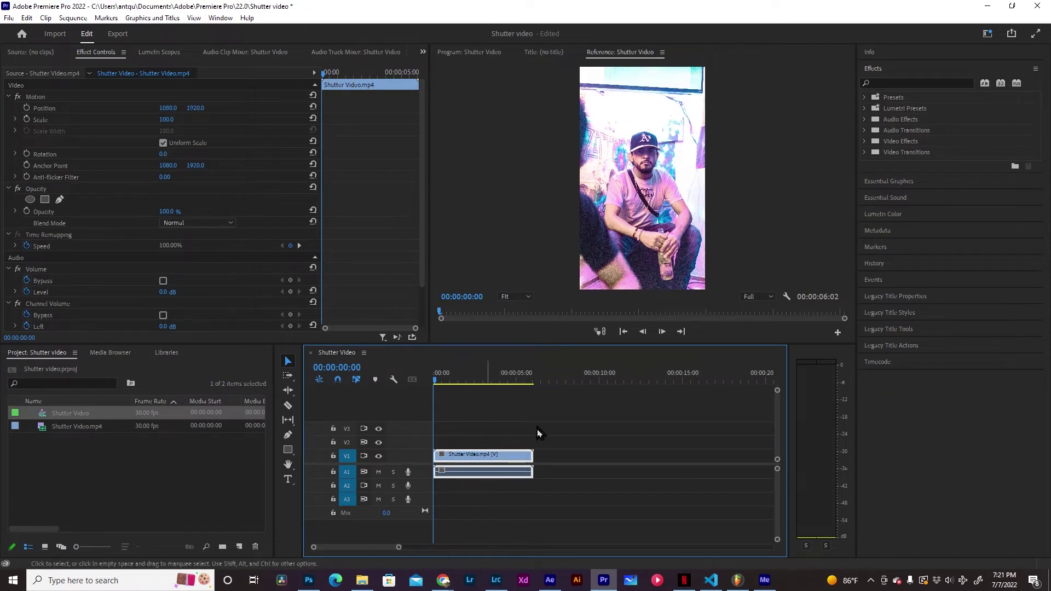
pyautogui.rightClick(487, 455)
pyautogui.click(574, 312)
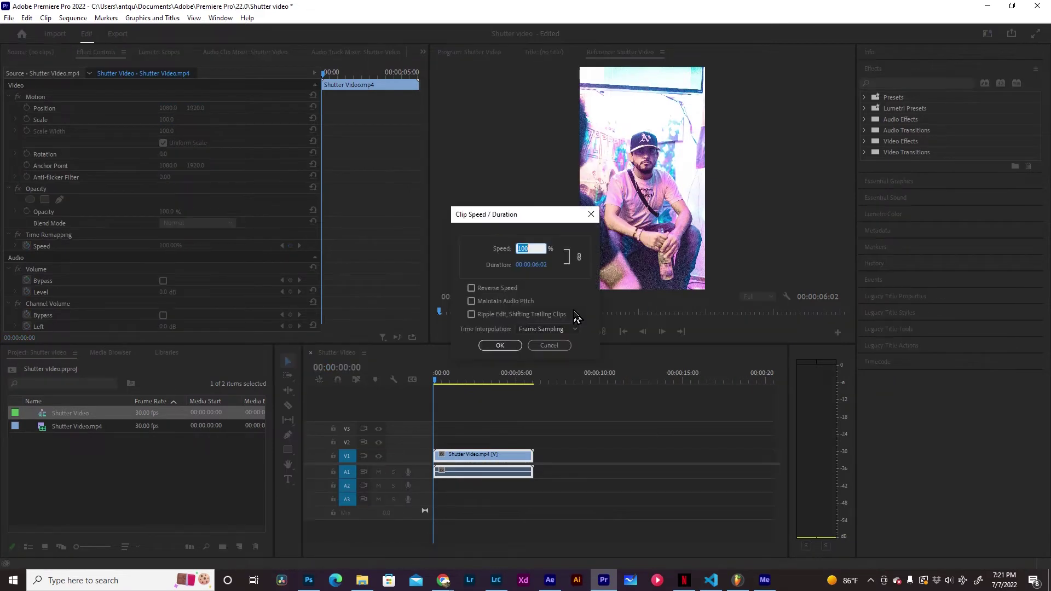
pyautogui.write('50')
pyautogui.press('Return')
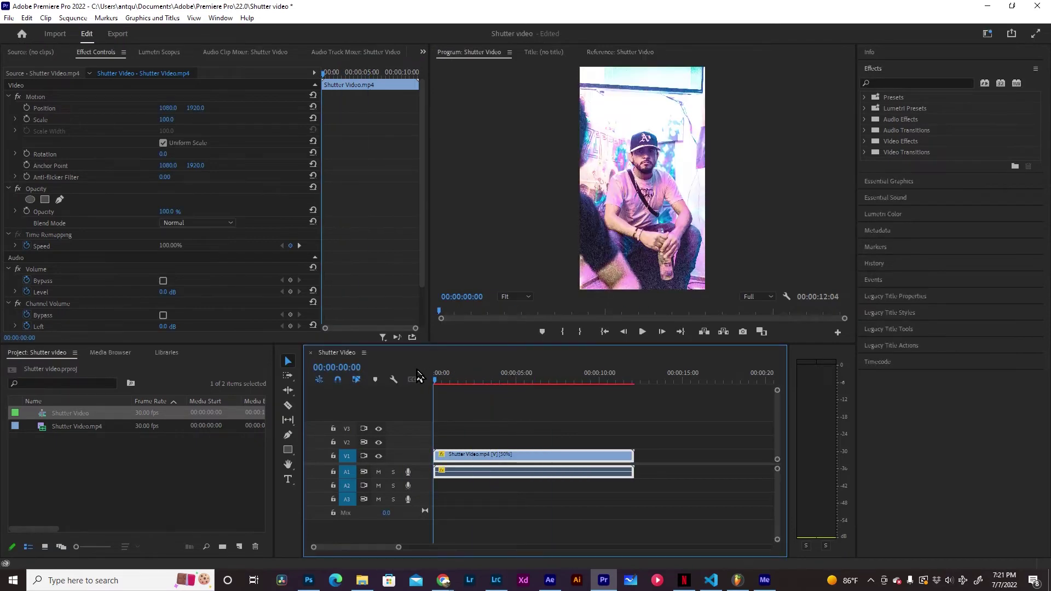
# Step: Play back the slowed clip from the start
pyautogui.click(629, 380)
pyautogui.moveTo(632, 383); pyautogui.dragTo(434, 405)
pyautogui.press('space')
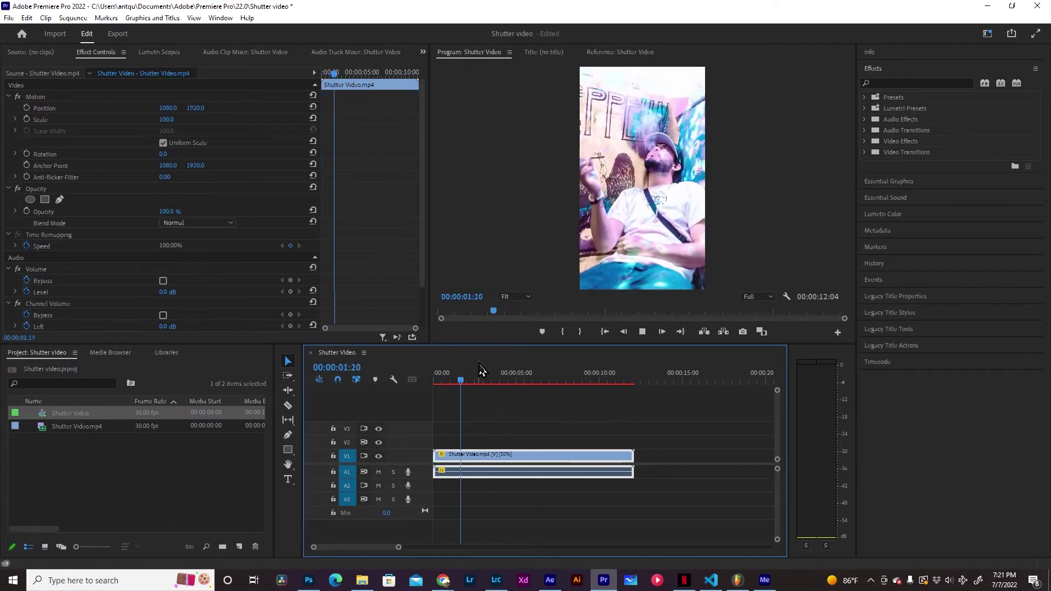
pyautogui.press('space')
pyautogui.press('Home')
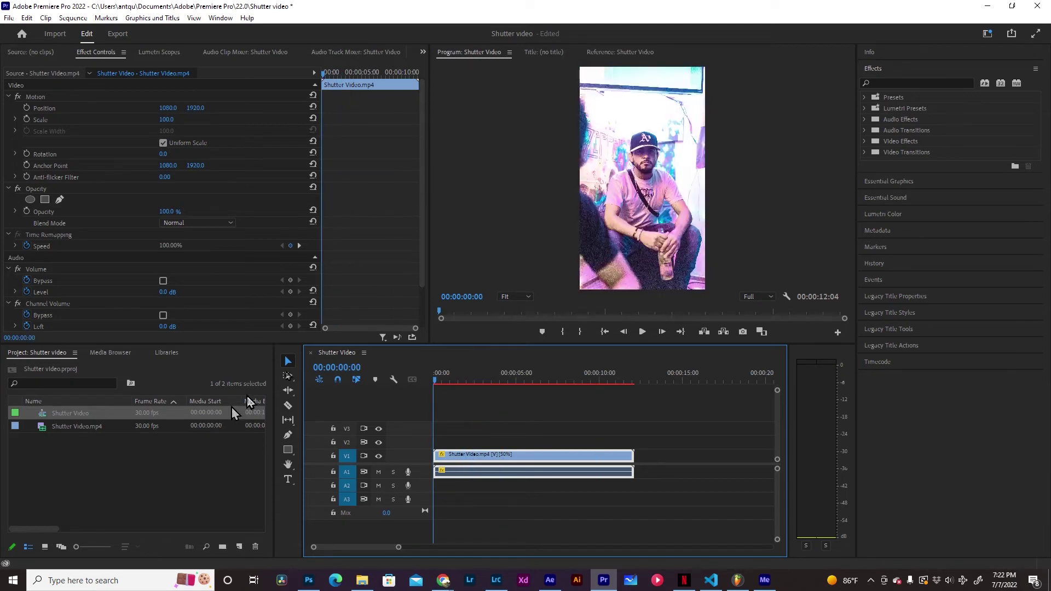
# Step: Browse the external drive to Filters-Luts-Effects > Overlays > Films > 28FREE_BURNS
pyautogui.click(359, 582)
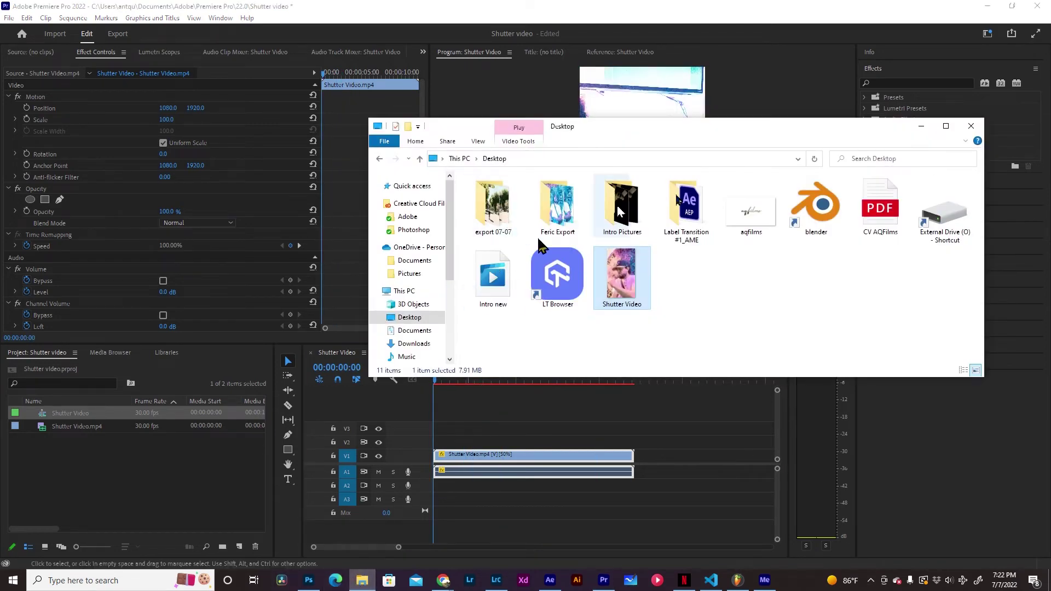
pyautogui.doubleClick(952, 216)
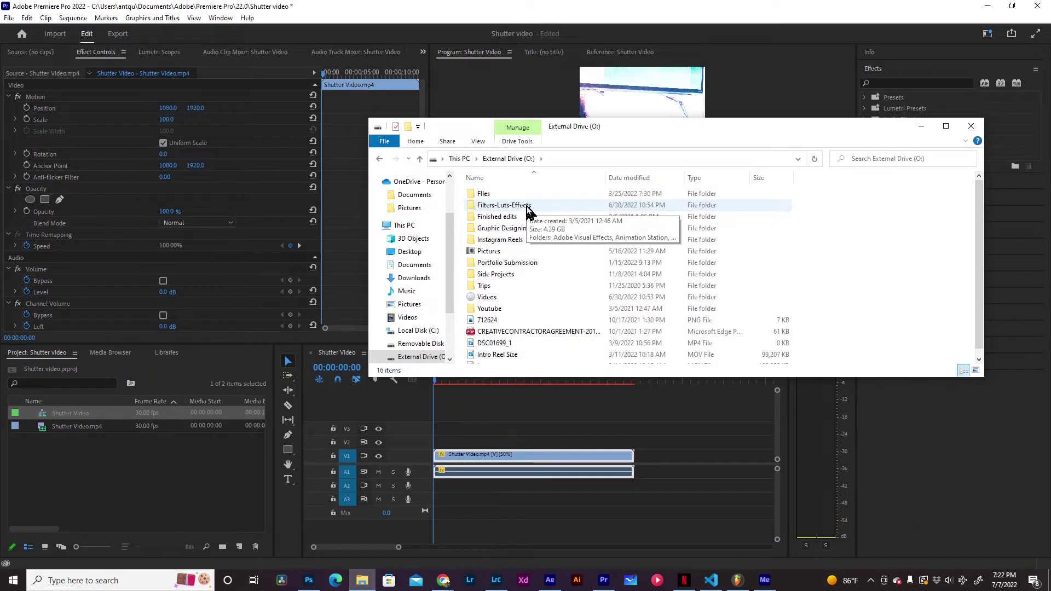
pyautogui.doubleClick(527, 207)
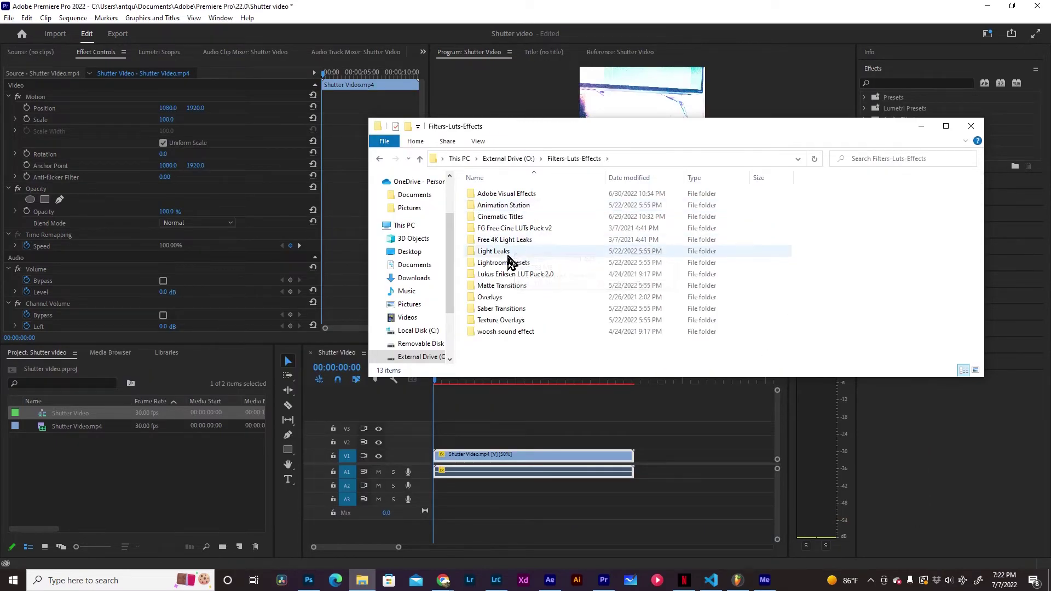
pyautogui.doubleClick(496, 299)
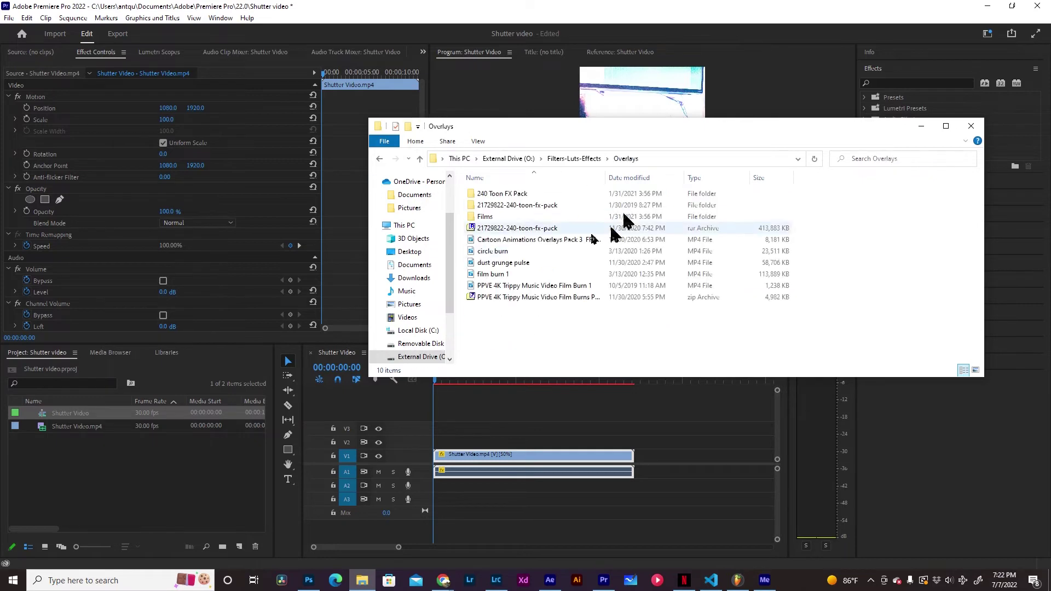
pyautogui.doubleClick(481, 218)
pyautogui.doubleClick(498, 211)
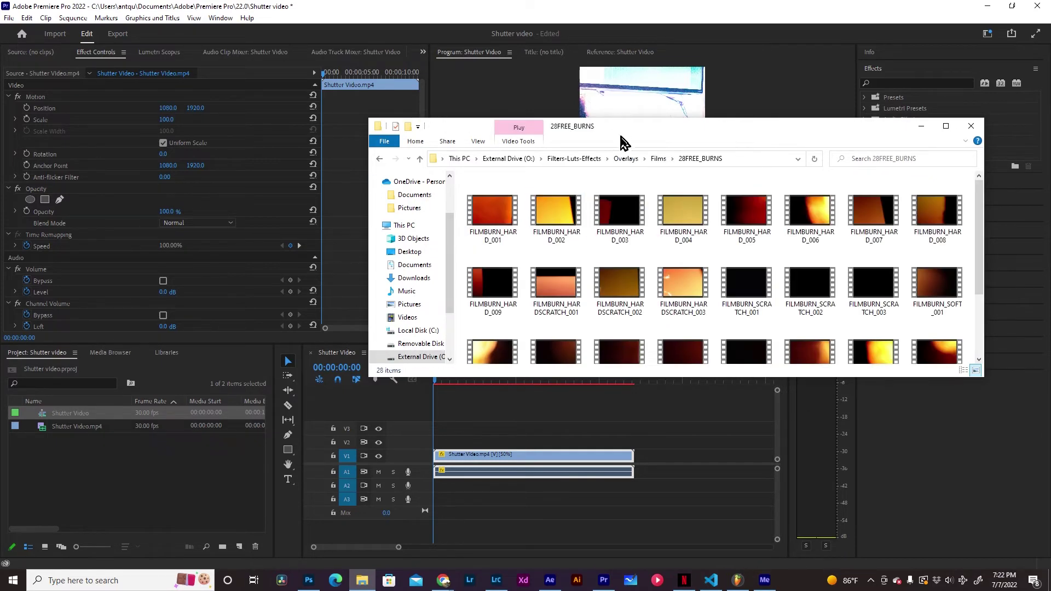
# Step: Import all 28 film-burn clips and place FILMBURN_HARD_004 on V2 at the start
pyautogui.moveTo(512, 176); pyautogui.dragTo(805, 352)
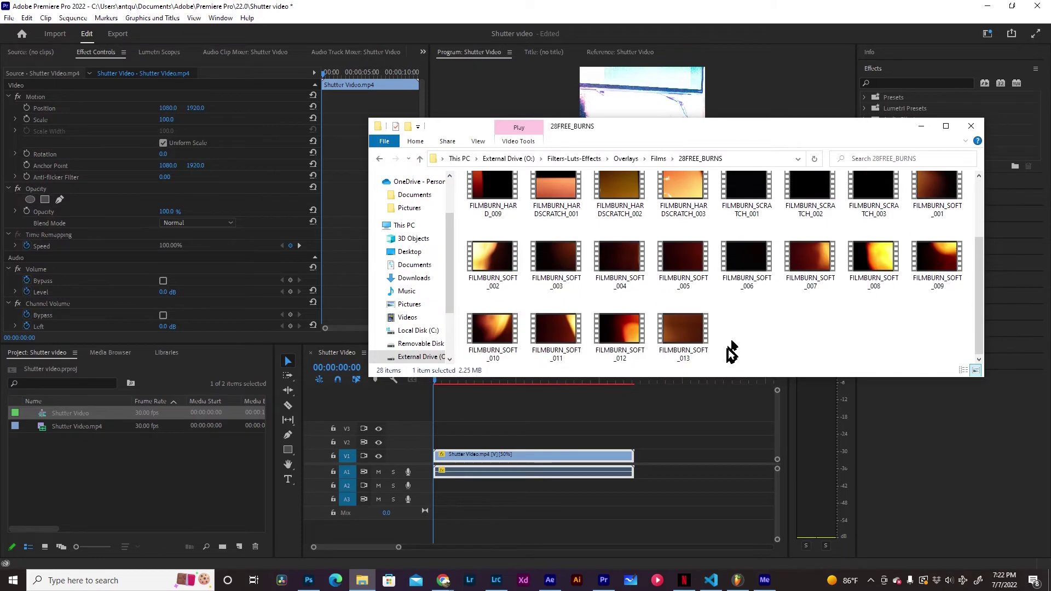
pyautogui.moveTo(683, 328); pyautogui.dragTo(210, 439)
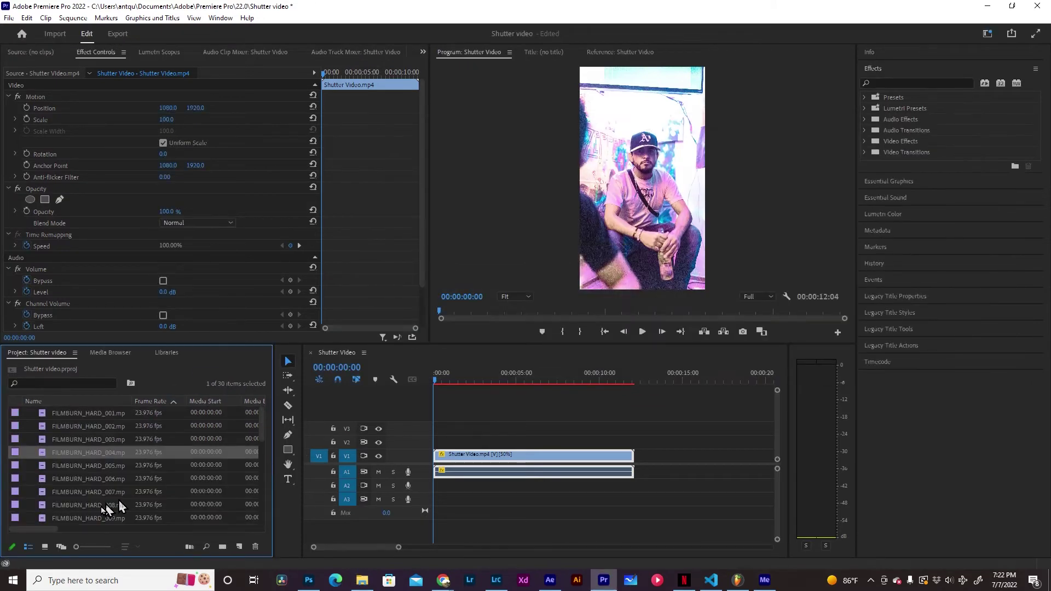
pyautogui.moveTo(246, 448); pyautogui.dragTo(440, 444)
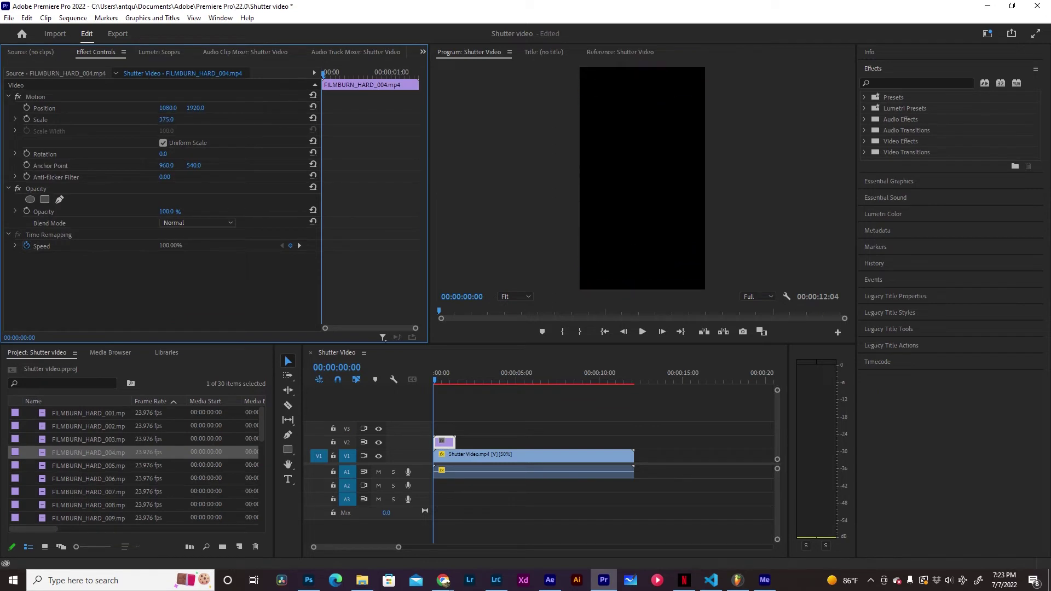
# Step: Set FILMBURN_HARD_004's blend mode to Difference and render the timeline preview
pyautogui.click(192, 223)
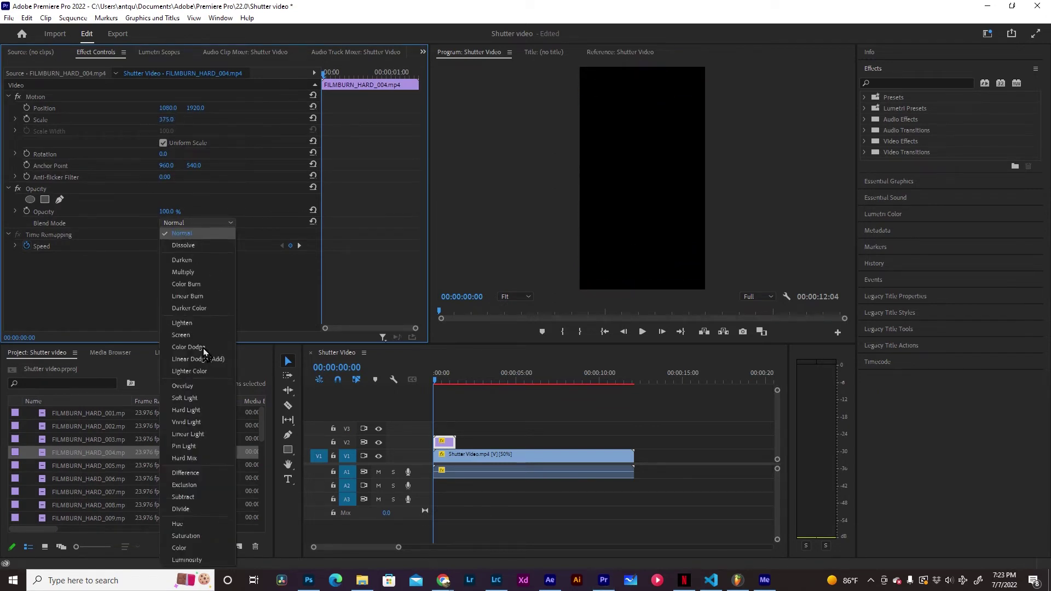
pyautogui.click(199, 432)
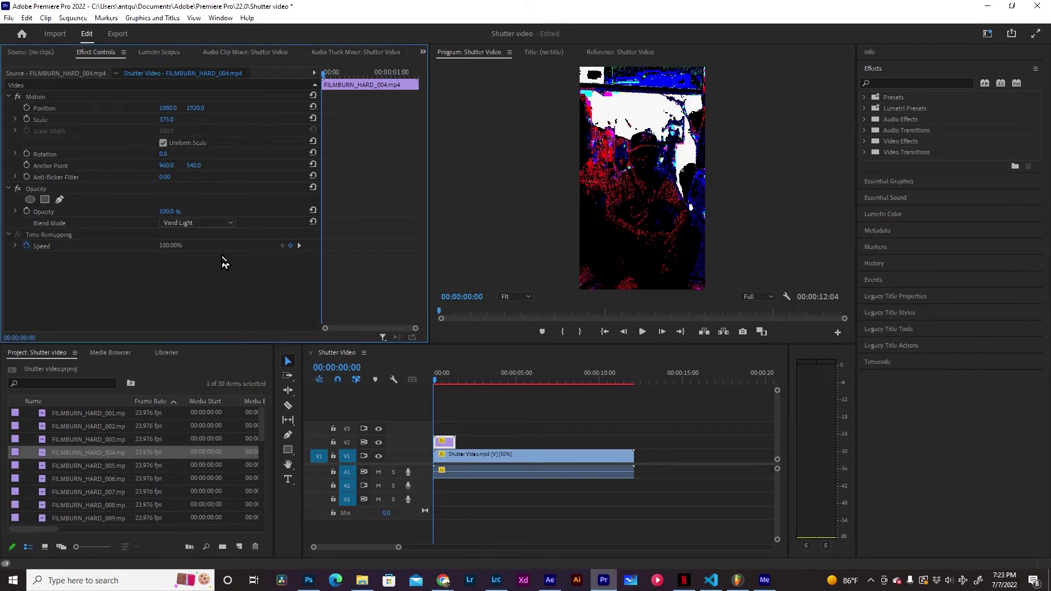
pyautogui.click(217, 225)
pyautogui.click(211, 487)
pyautogui.press('Return')
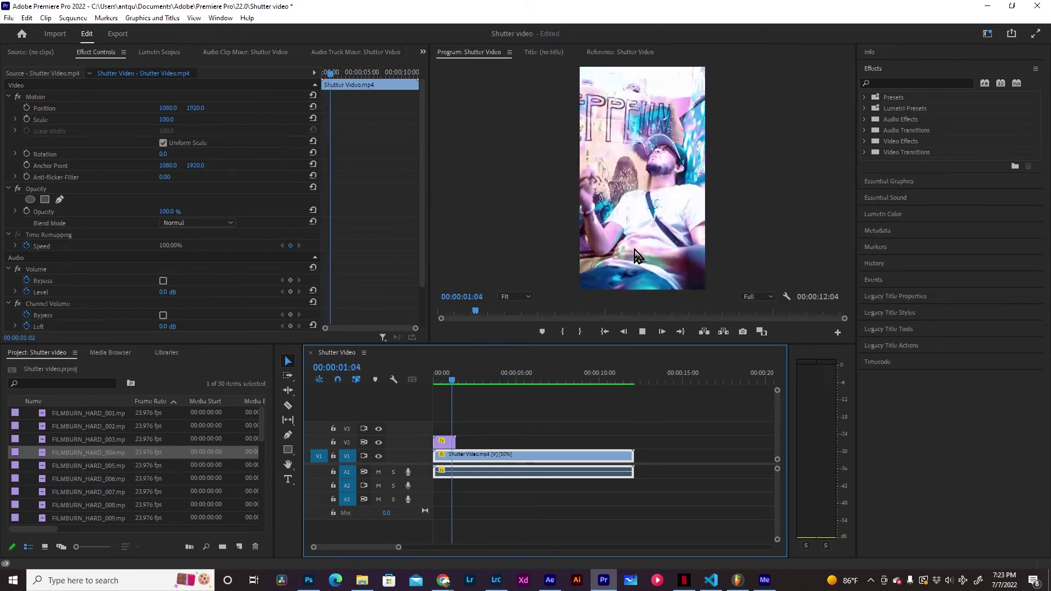
pyautogui.click(50, 479)
# Step: Add FILMBURN_HARD_007 to V2 at the playhead, enlarge it to fill the frame, and blend it
pyautogui.moveTo(44, 494); pyautogui.dragTo(485, 441)
pyautogui.moveTo(167, 119); pyautogui.dragTo(175, 119)
pyautogui.click(175, 119)
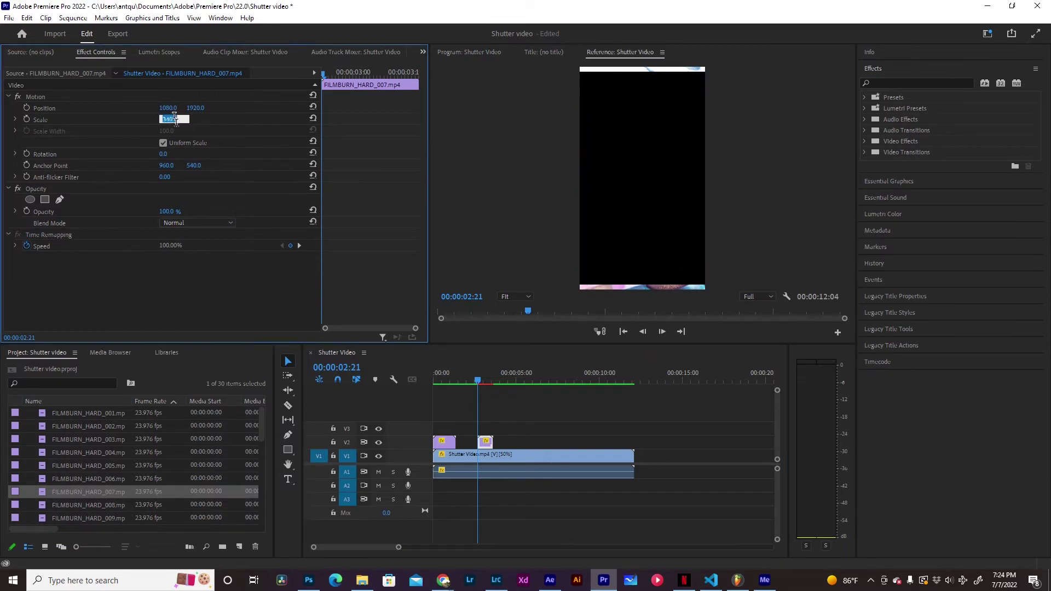
pyautogui.click(197, 222)
pyautogui.click(200, 405)
# Step: Add FILMBURN_SCRATCH_003 at about 6 seconds, scale it to 380, and set Pin Light blend
pyautogui.click(534, 378)
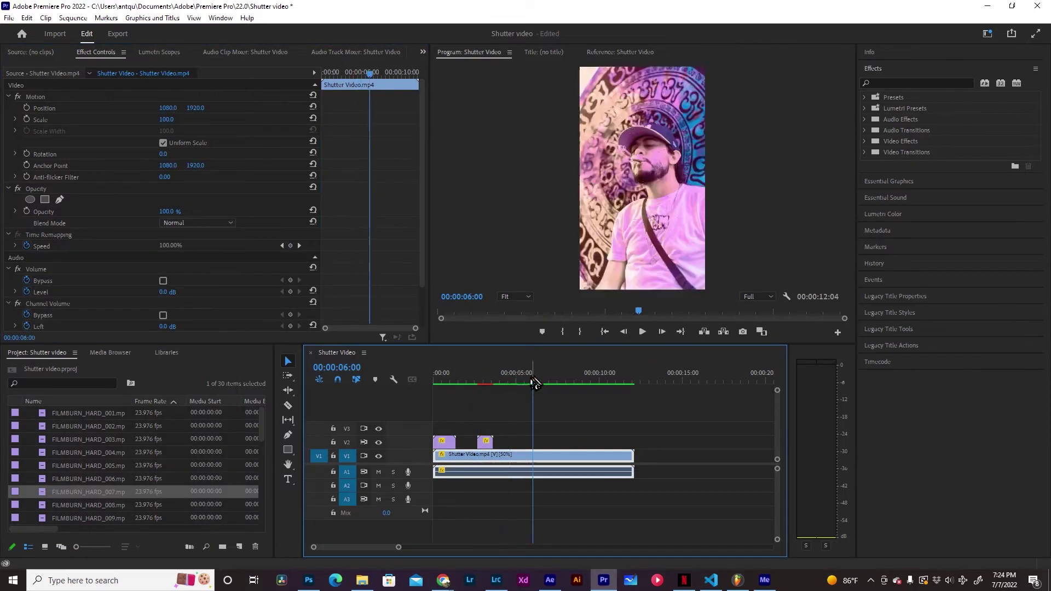
pyautogui.scroll(-2, 64, 492)
pyautogui.scroll(-3, 64, 492)
pyautogui.moveTo(64, 452); pyautogui.dragTo(507, 442)
pyautogui.moveTo(167, 120); pyautogui.dragTo(181, 119)
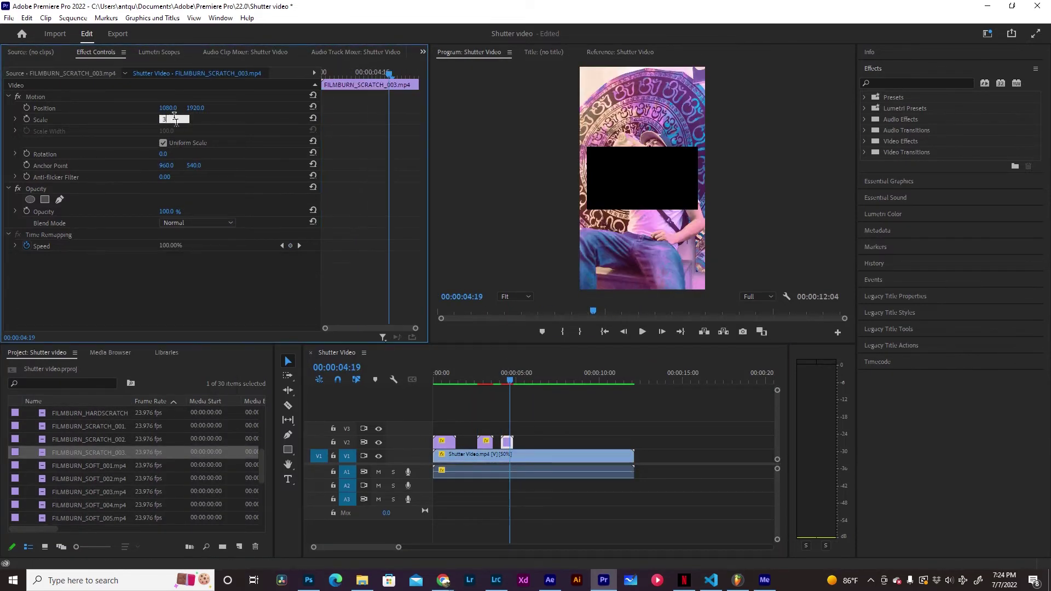
pyautogui.click(197, 223)
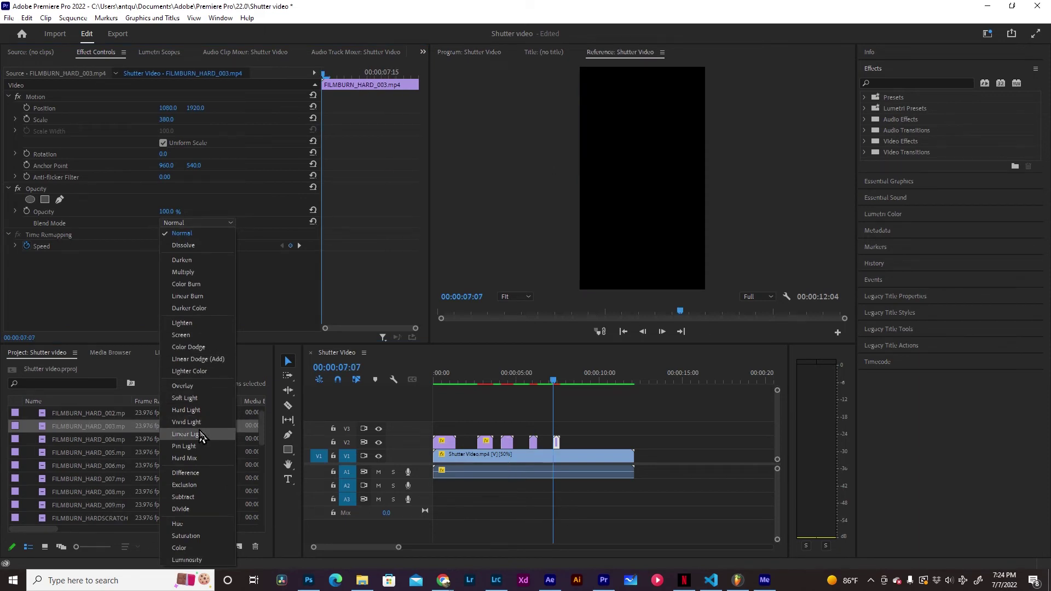
pyautogui.click(184, 446)
# Step: Alt-drag copies of the film-burn overlays further along the V2 track
pyautogui.moveTo(573, 430); pyautogui.dragTo(445, 446)
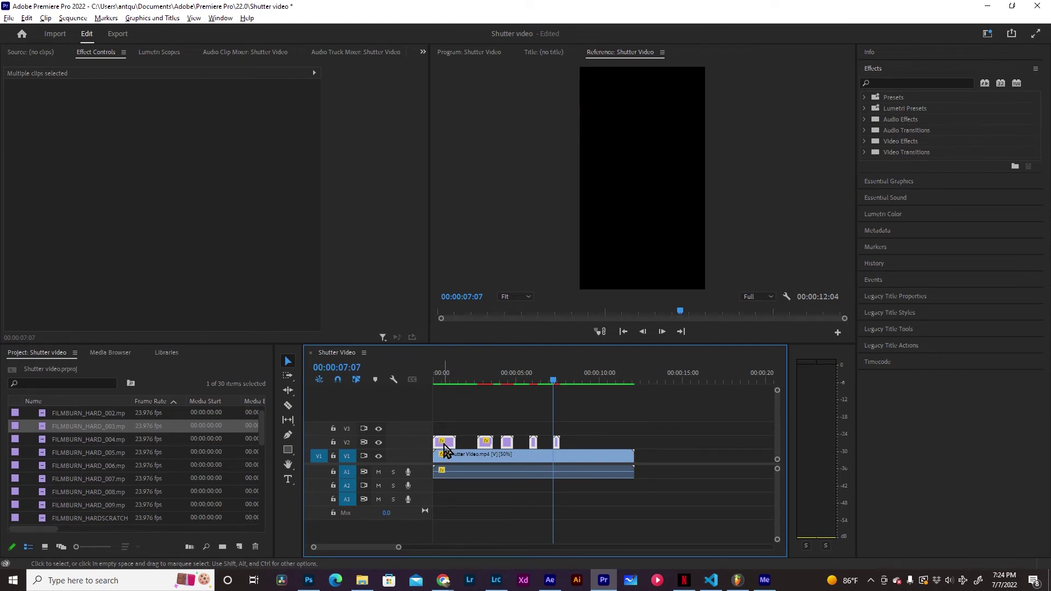
pyautogui.moveTo(445, 449); pyautogui.dragTo(576, 442)
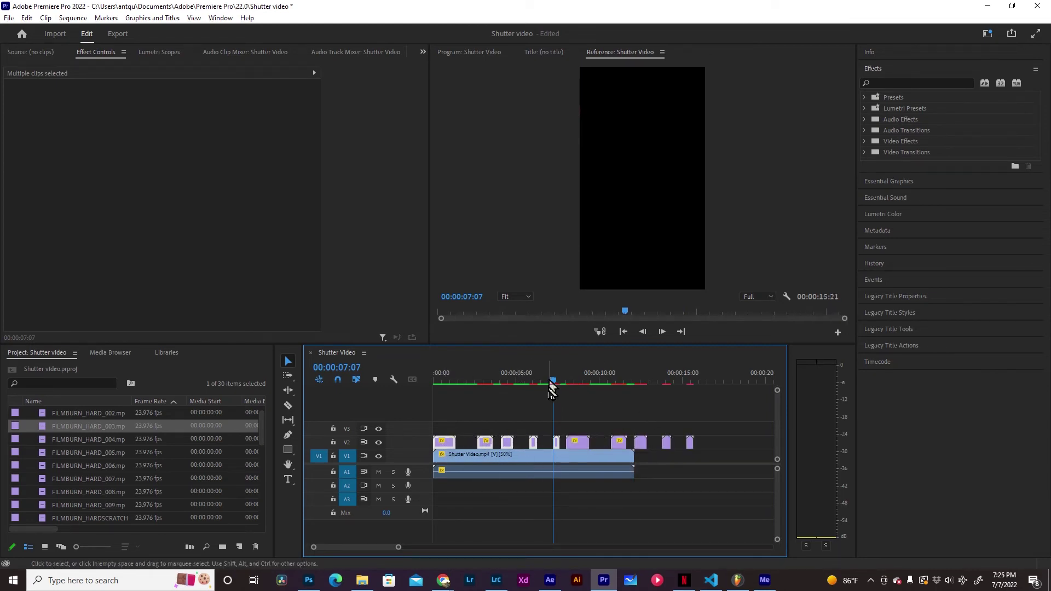
pyautogui.moveTo(557, 383); pyautogui.dragTo(575, 382)
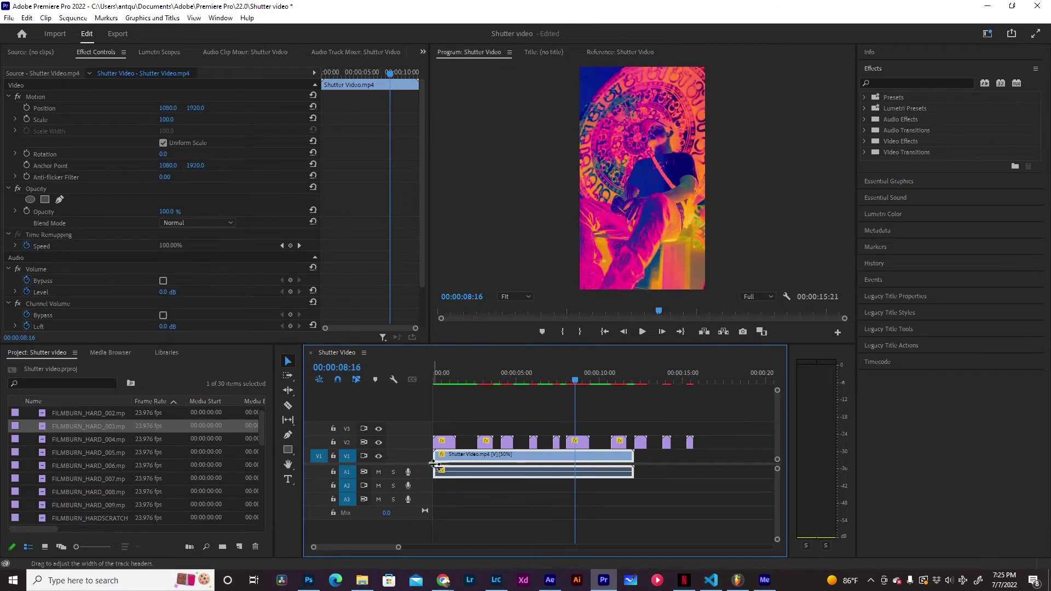
# Step: Delete the overlays extending past the main clip's end, then play back the sequence
pyautogui.click(634, 378)
pyautogui.moveTo(746, 450); pyautogui.dragTo(635, 421)
pyautogui.press('Delete')
pyautogui.press('space')
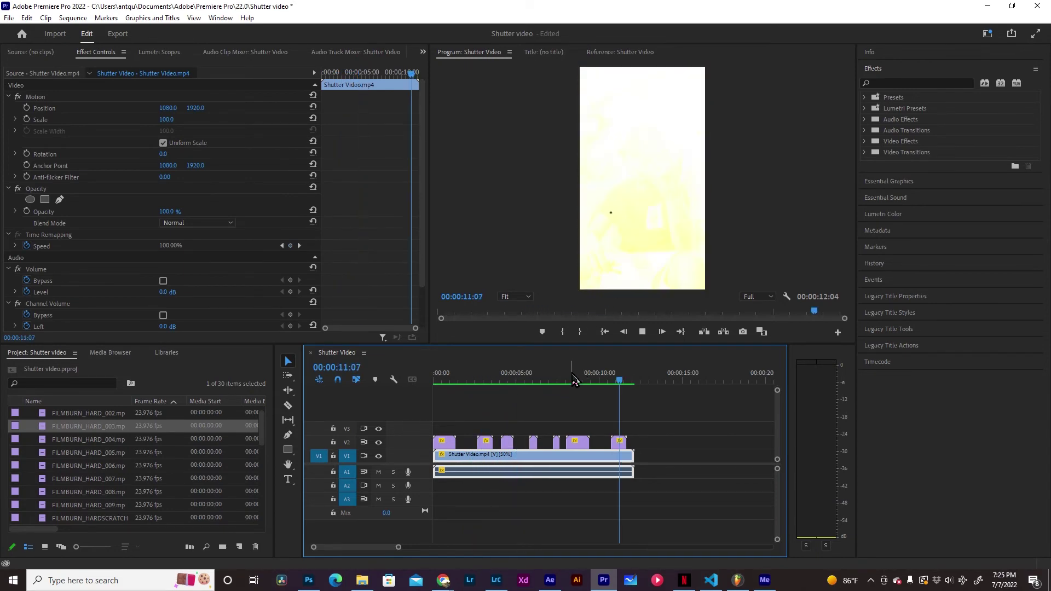
pyautogui.moveTo(572, 377); pyautogui.dragTo(465, 399)
# Step: Slow down the short main-clip piece near 00:00:03:13 through Speed/Duration
pyautogui.moveTo(474, 458); pyautogui.dragTo(508, 466)
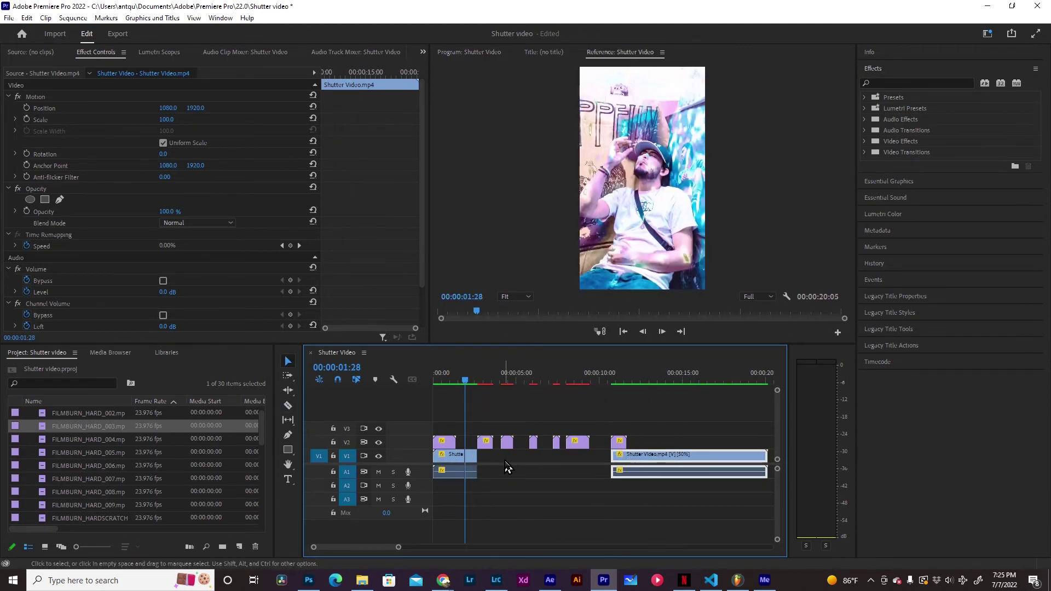
pyautogui.click(471, 461)
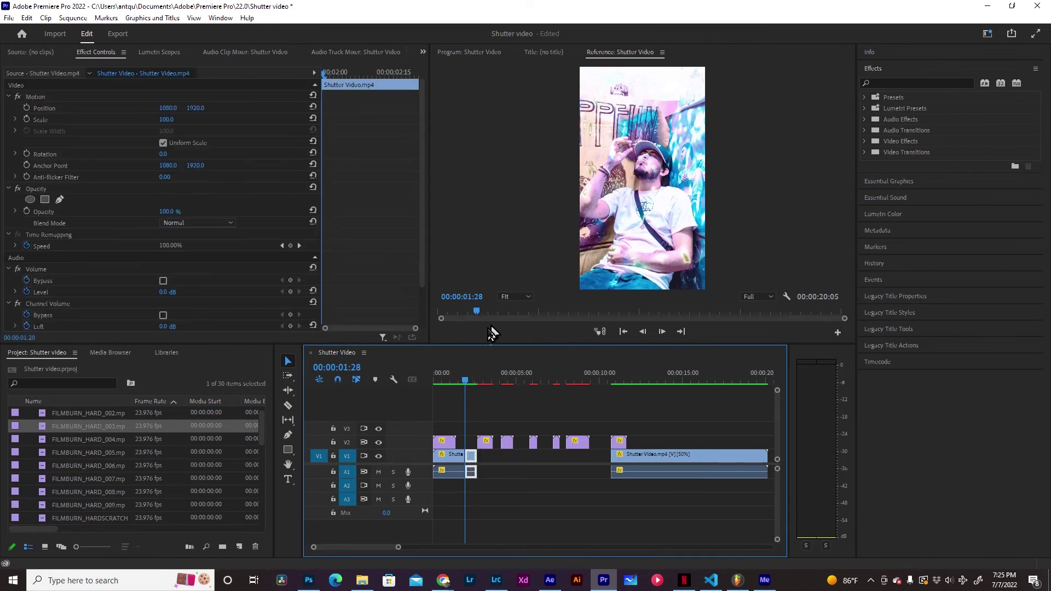
pyautogui.moveTo(483, 373); pyautogui.dragTo(490, 374)
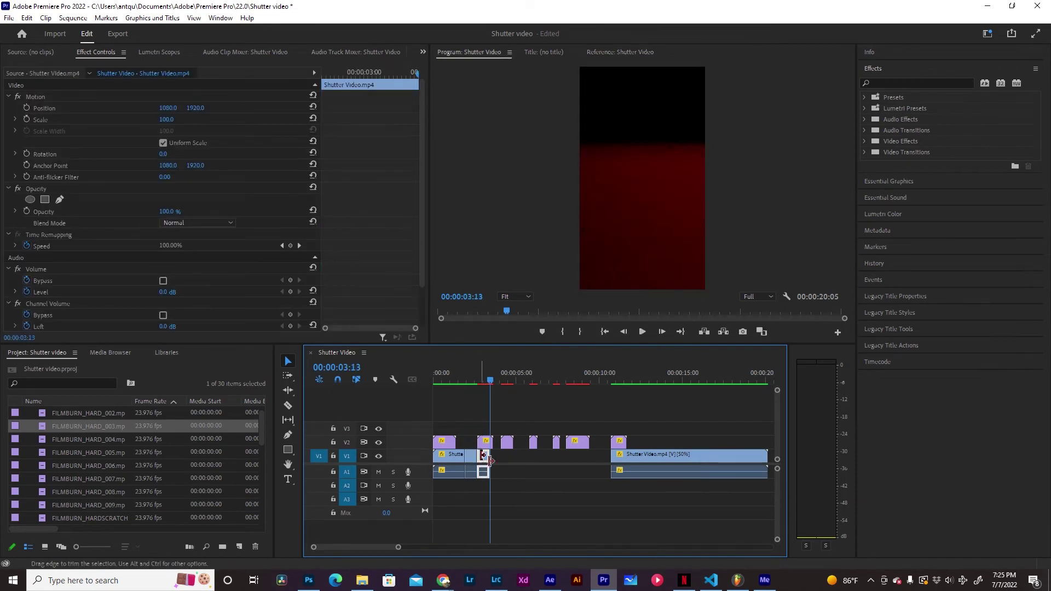
pyautogui.rightClick(484, 463)
pyautogui.click(493, 294)
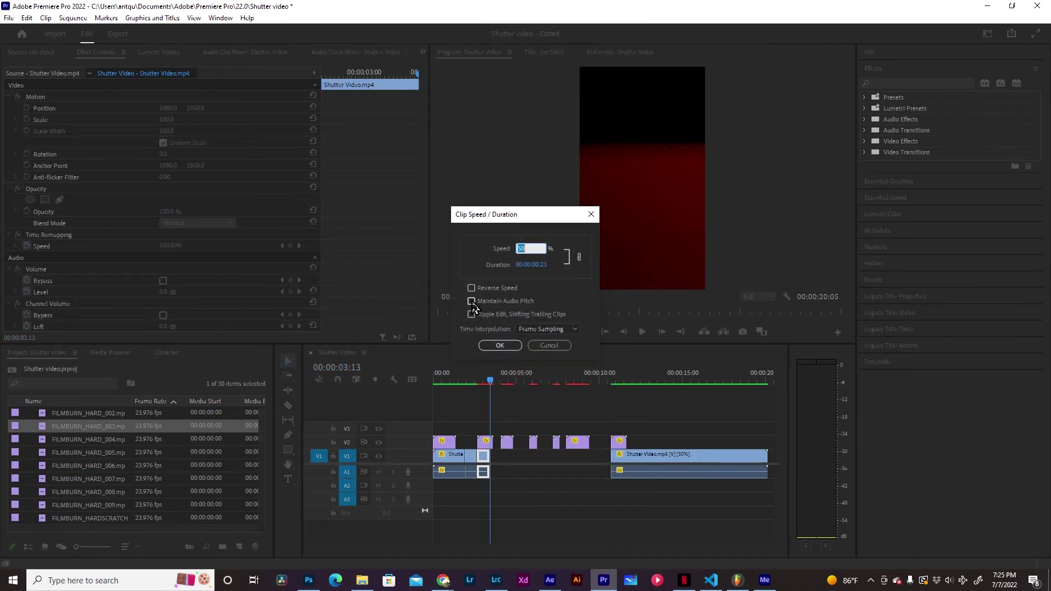
pyautogui.click(500, 345)
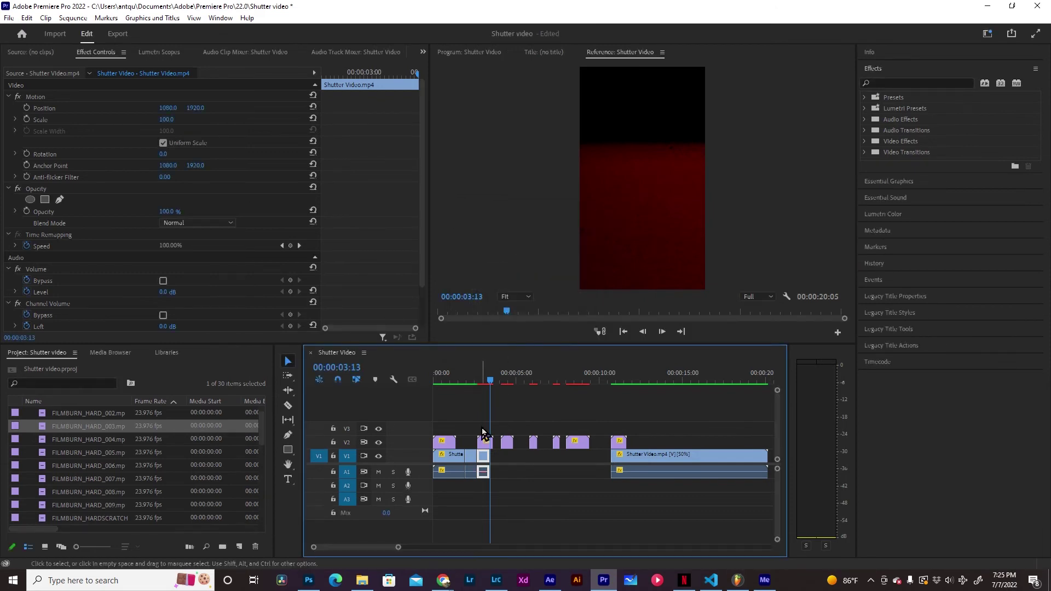
# Step: Close the gap after the slowed piece and render the timeline preview
pyautogui.click(471, 456)
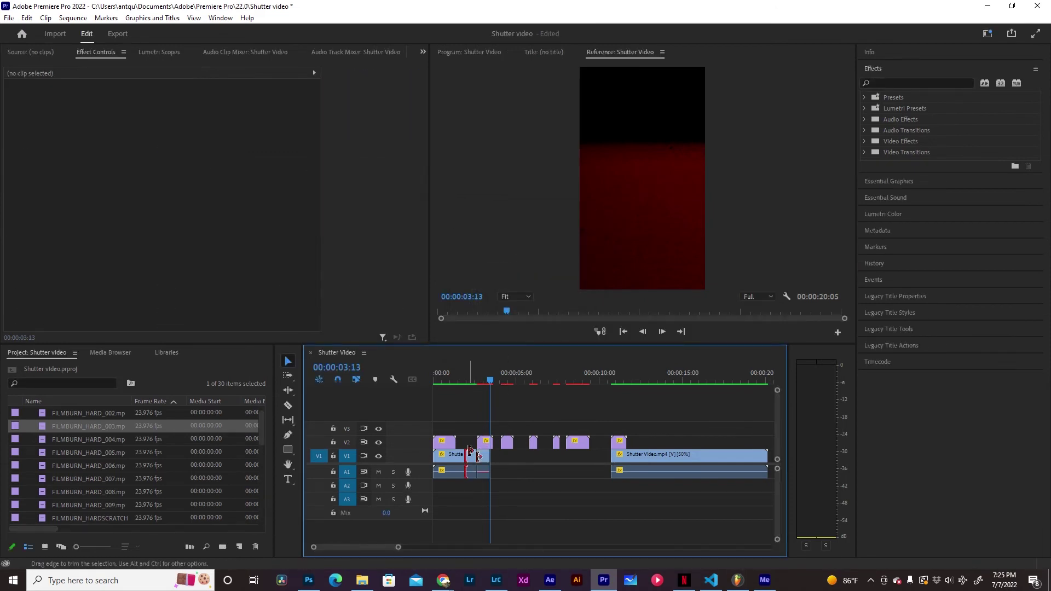
pyautogui.press('Down')
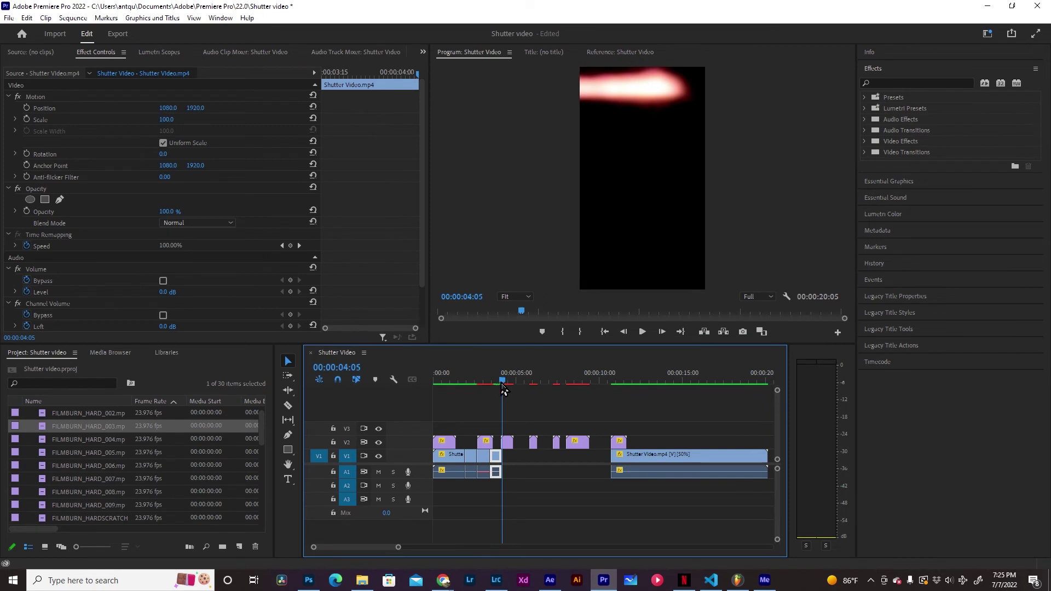
pyautogui.moveTo(502, 385); pyautogui.dragTo(489, 386)
pyautogui.moveTo(635, 458)
pyautogui.mouseDown()
pyautogui.moveTo(659, 448)
pyautogui.moveTo(651, 446)
pyautogui.mouseUp()
pyautogui.press('Return')
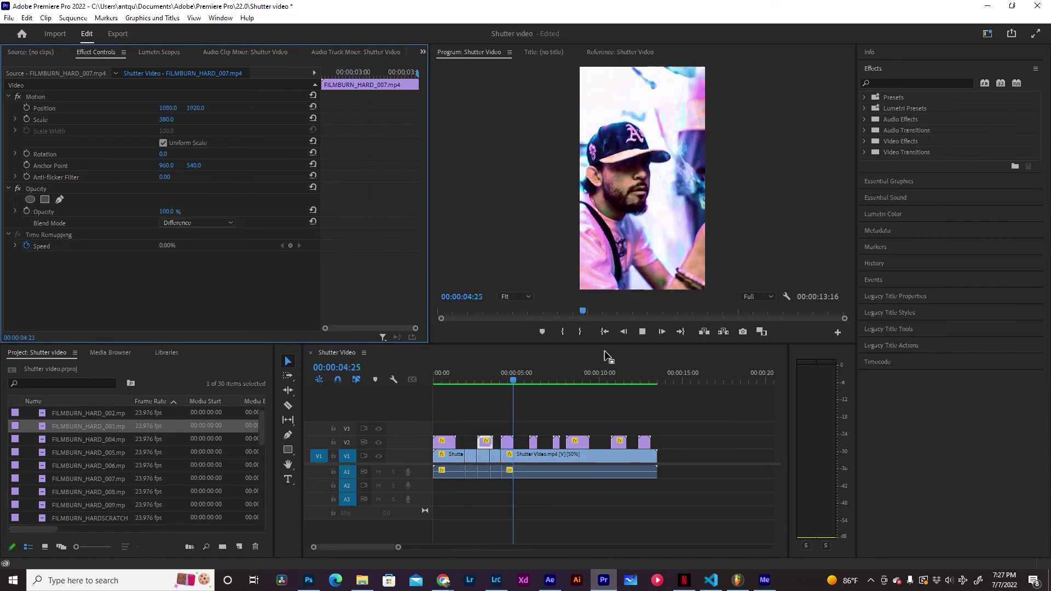
# Step: Razor-cut the main clip at 00:00:05:05 and open Clip Speed / Duration for the later piece
pyautogui.click(470, 455)
pyautogui.moveTo(506, 378)
pyautogui.mouseDown()
pyautogui.moveTo(476, 380)
pyautogui.moveTo(539, 370)
pyautogui.moveTo(523, 381)
pyautogui.mouseUp()
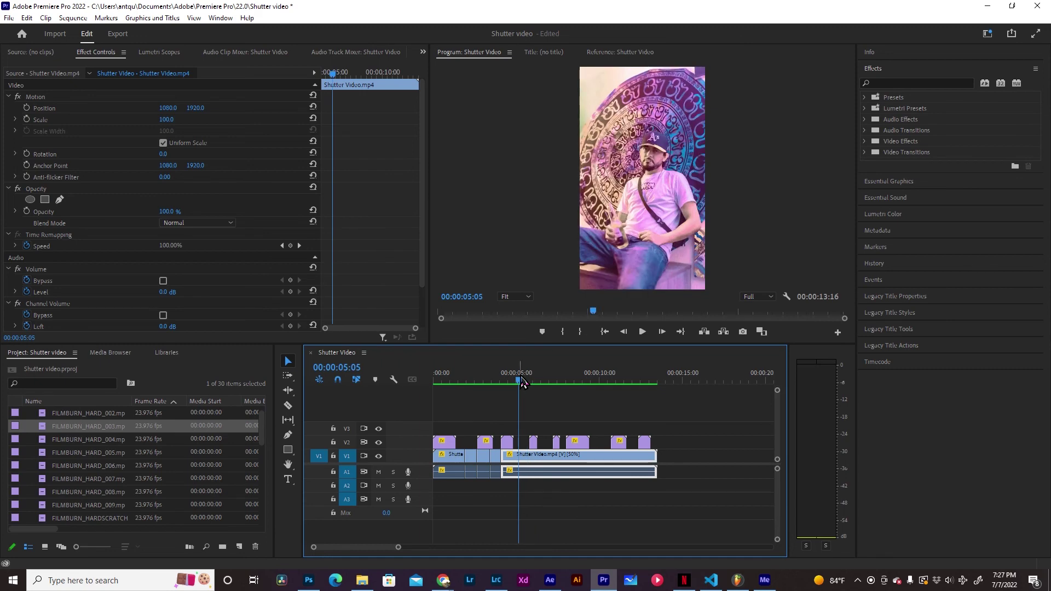
pyautogui.click(523, 464)
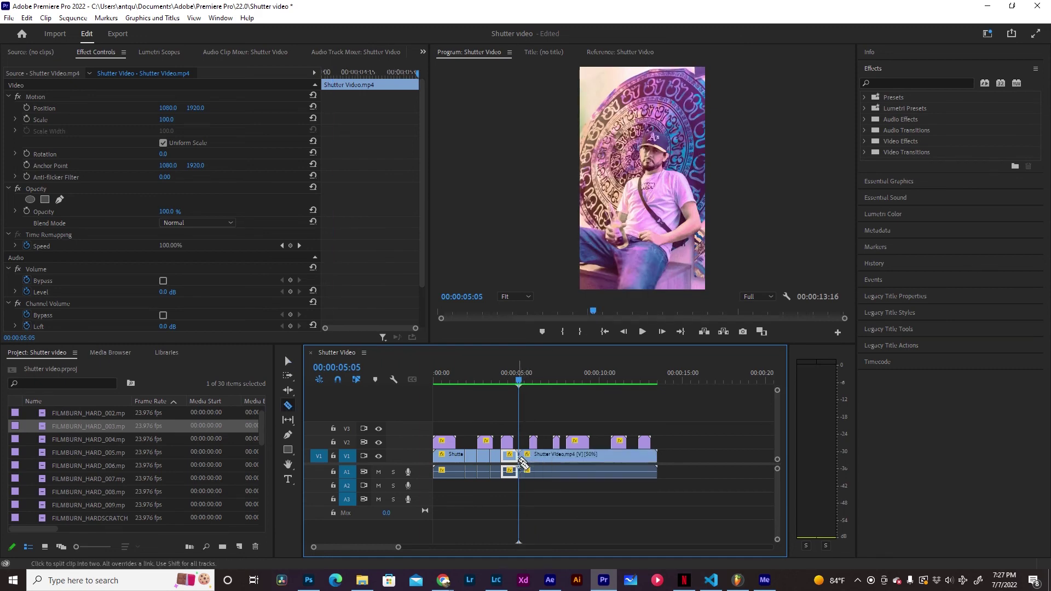
pyautogui.press('v')
pyautogui.click(530, 458)
pyautogui.rightClick(539, 457)
pyautogui.click(589, 312)
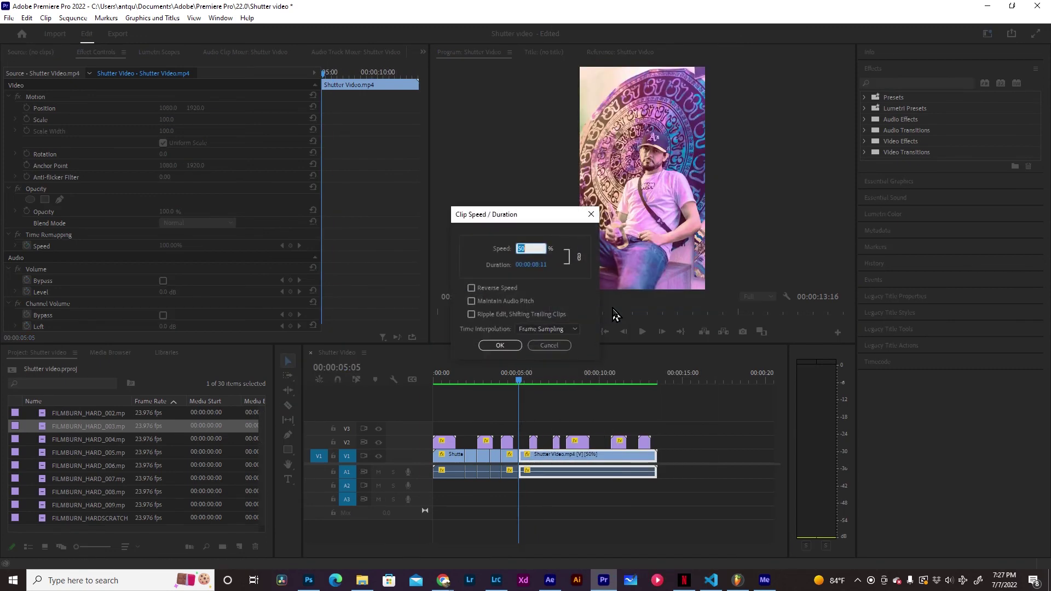